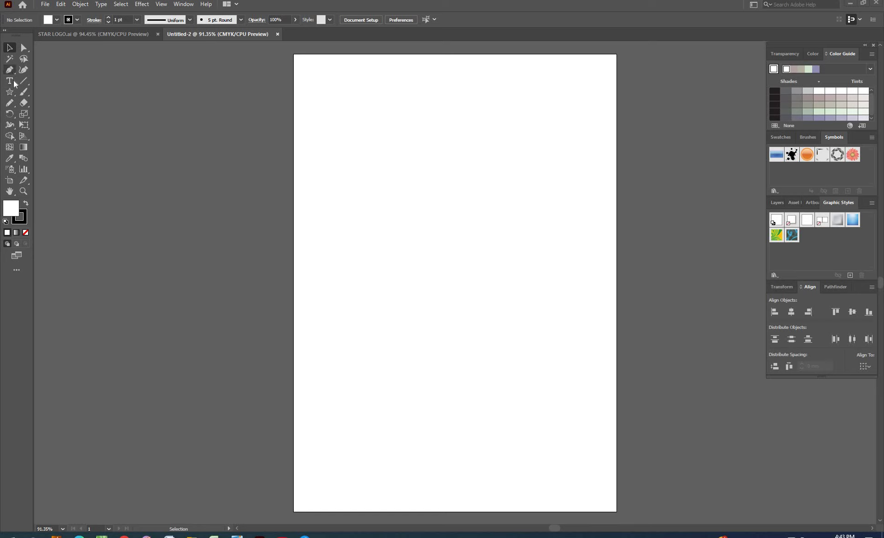
On the blank Untitled-2 page, open the Star tool's flyout of basic shape tools.
left_click_drag(13, 95, 67, 135)
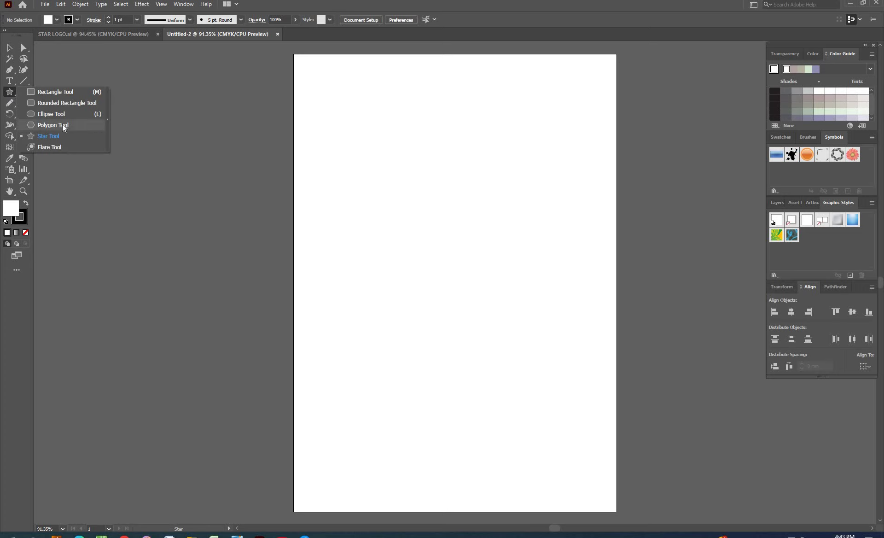
Draw a hexagon with the Polygon tool and move it to the page centre.
left_click(58, 124)
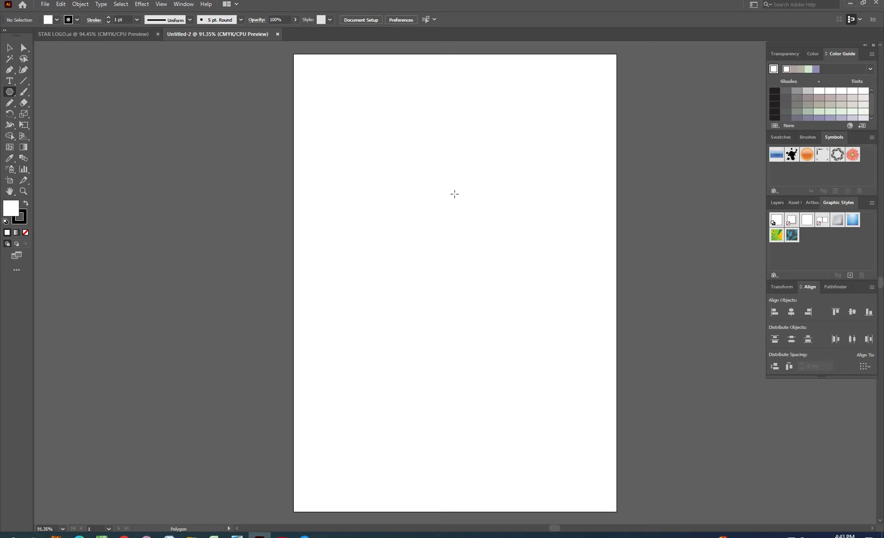
mouse_move(415, 185)
left_mouse_down()
mouse_move(467, 247)
mouse_move(452, 236)
left_mouse_up()
left_click(9, 48)
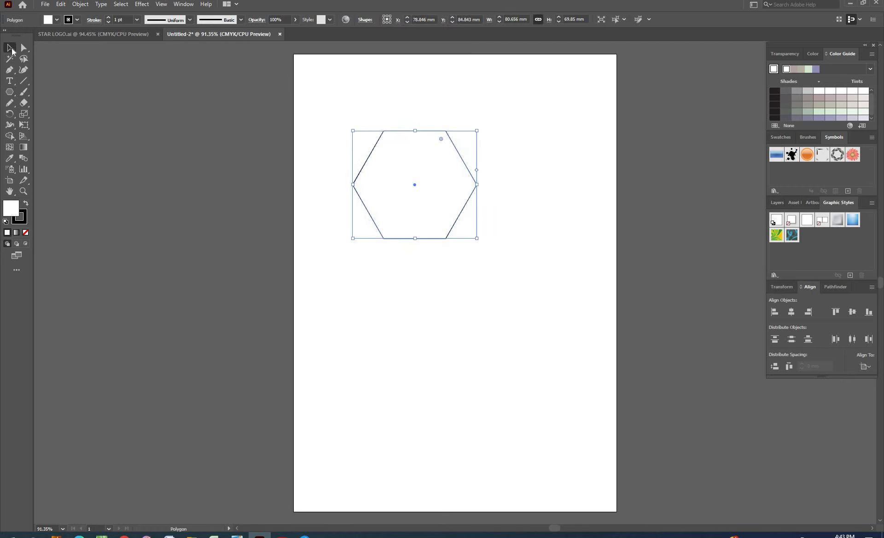
left_click_drag(443, 242, 482, 317)
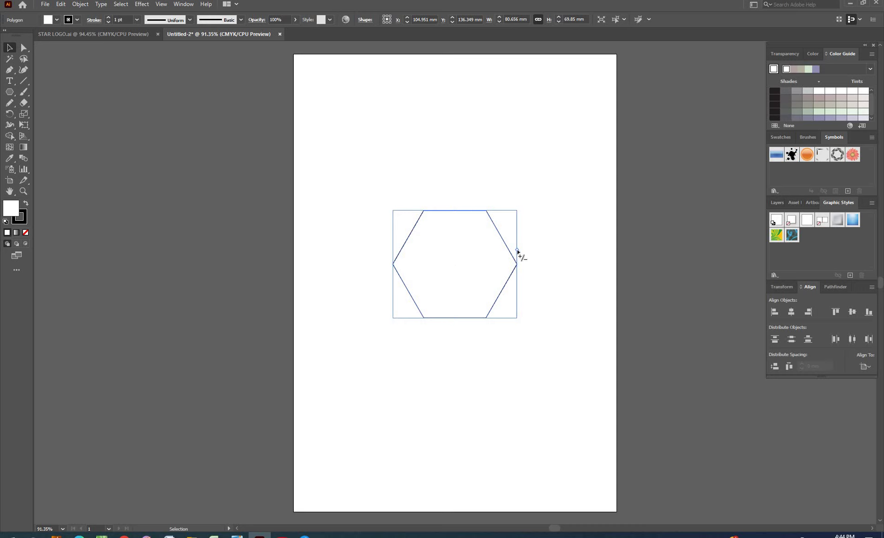
Reduce the polygon to 3 sides, an upright triangle about 69.85 × 60.492 mm.
left_click_drag(517, 250, 518, 220)
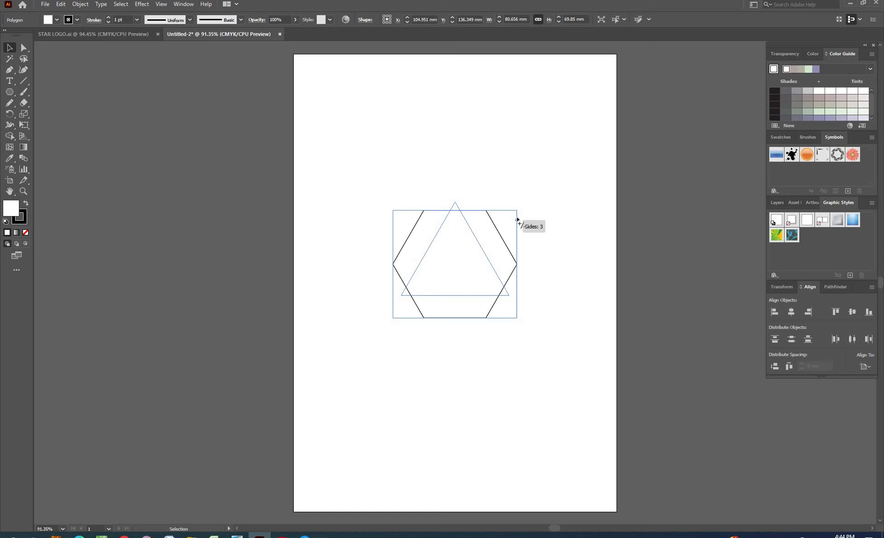
left_click_drag(518, 220, 509, 263)
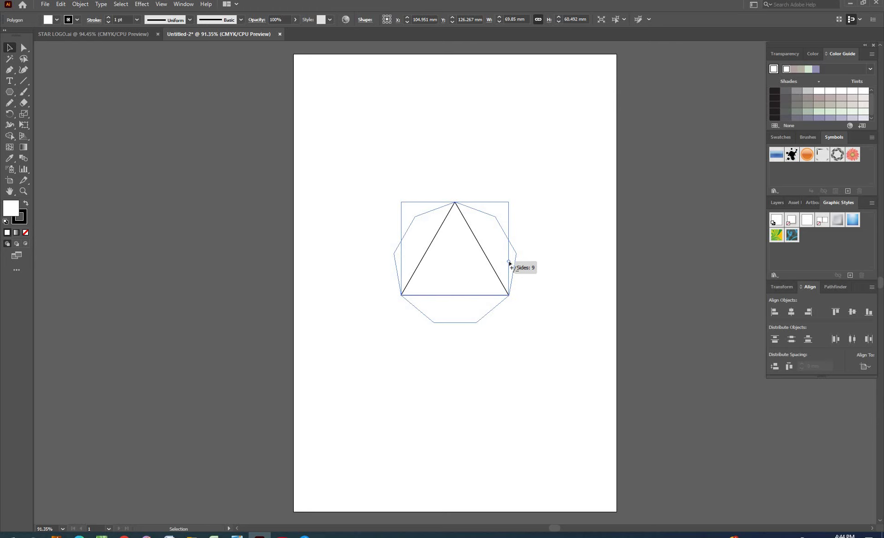
left_click_drag(509, 263, 509, 262)
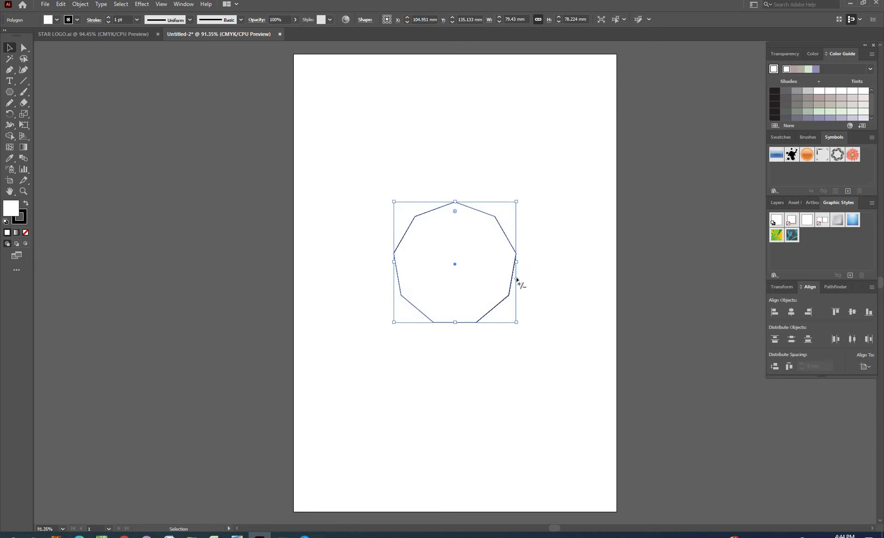
left_click_drag(517, 279, 524, 240)
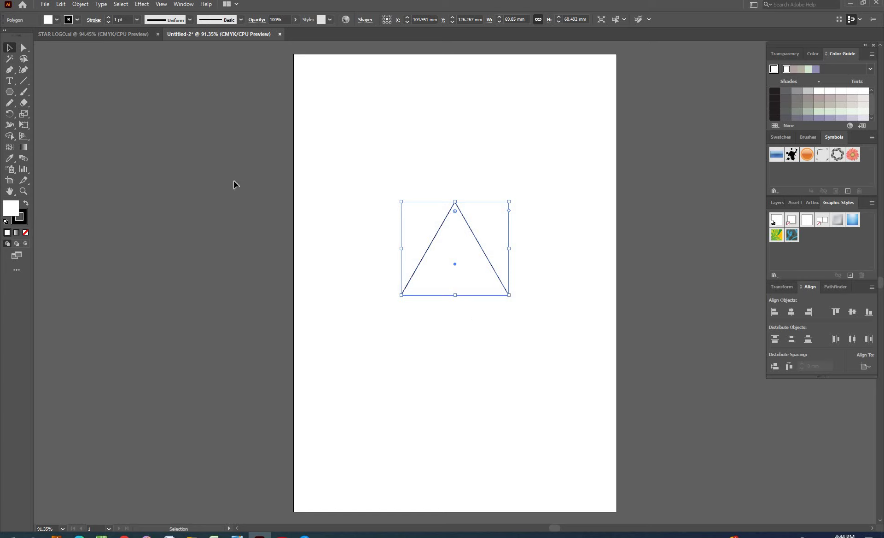
Duplicate the triangle in place with Copy and Paste in Front.
left_click(60, 6)
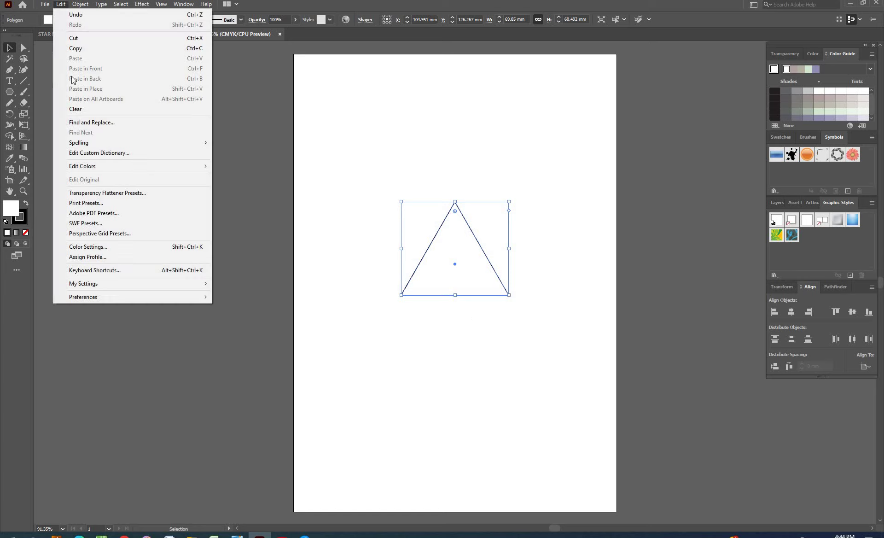
left_click(83, 48)
left_click(60, 4)
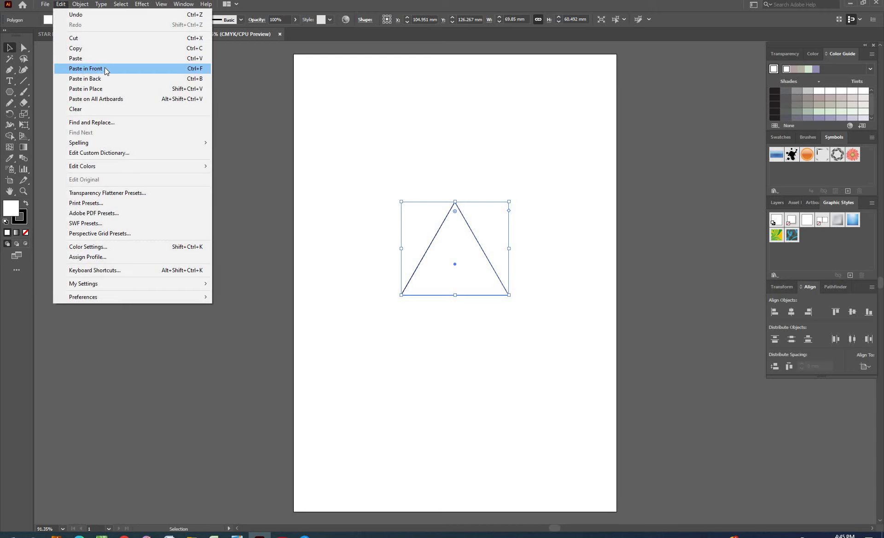
left_click(105, 70)
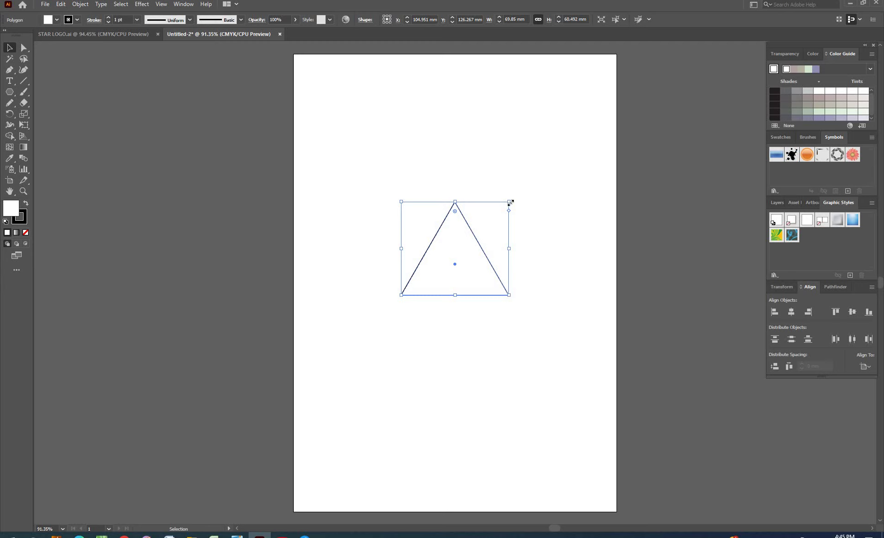
Rotate the copy 180° so the two triangles form a six-pointed star.
left_click_drag(507, 199, 389, 352)
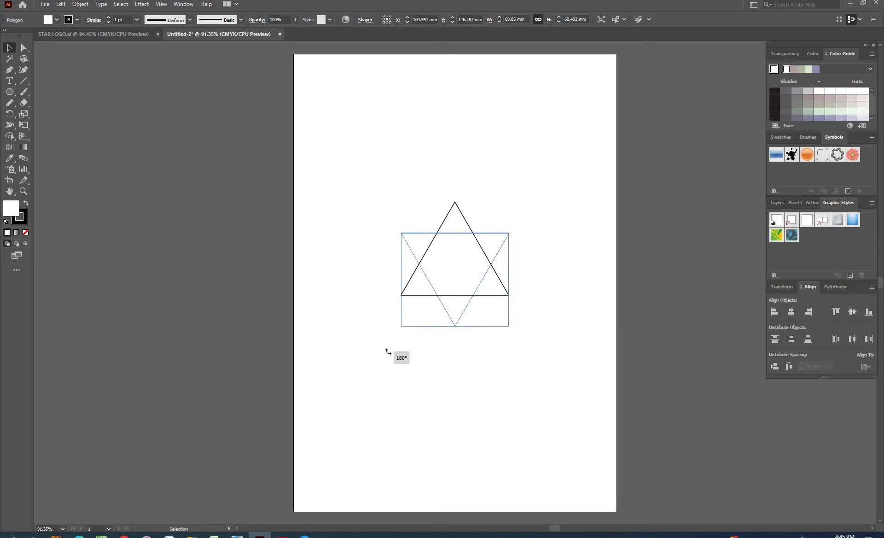
left_click_drag(388, 352, 387, 353)
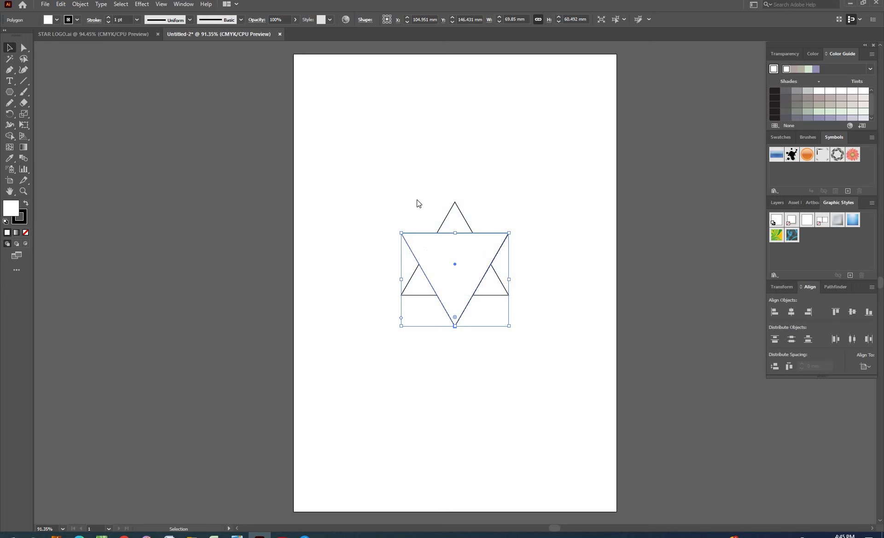
left_click(451, 210)
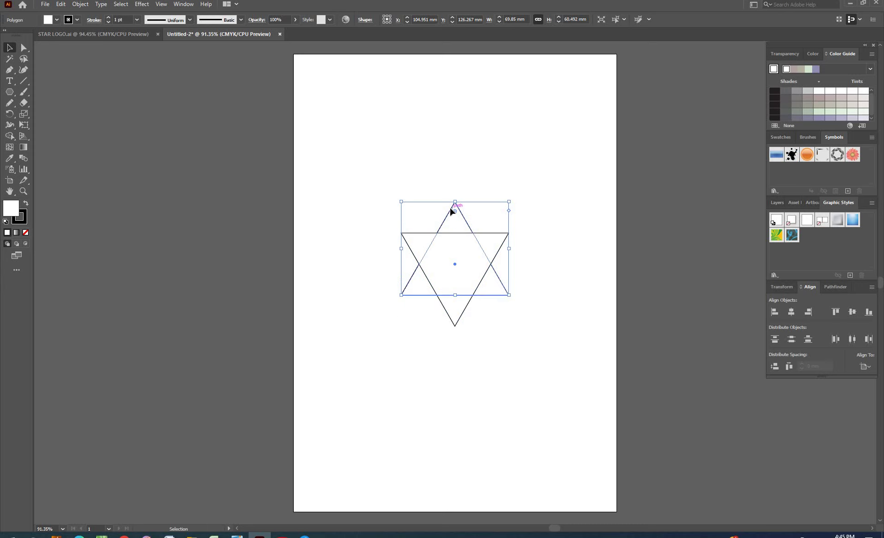
Alt-scale the upright triangle down around its centre to about 23 mm wide.
key("a")
key("v")
left_click_drag(509, 200, 483, 234)
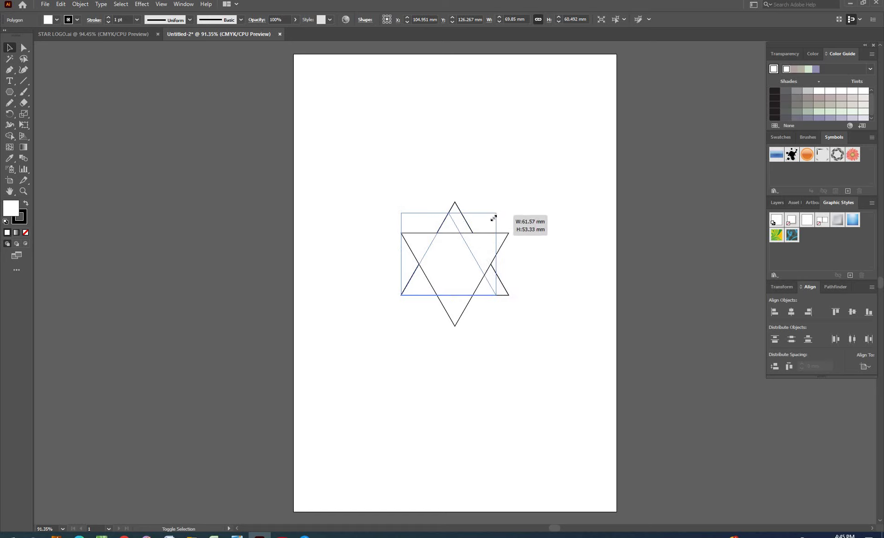
key("alt")
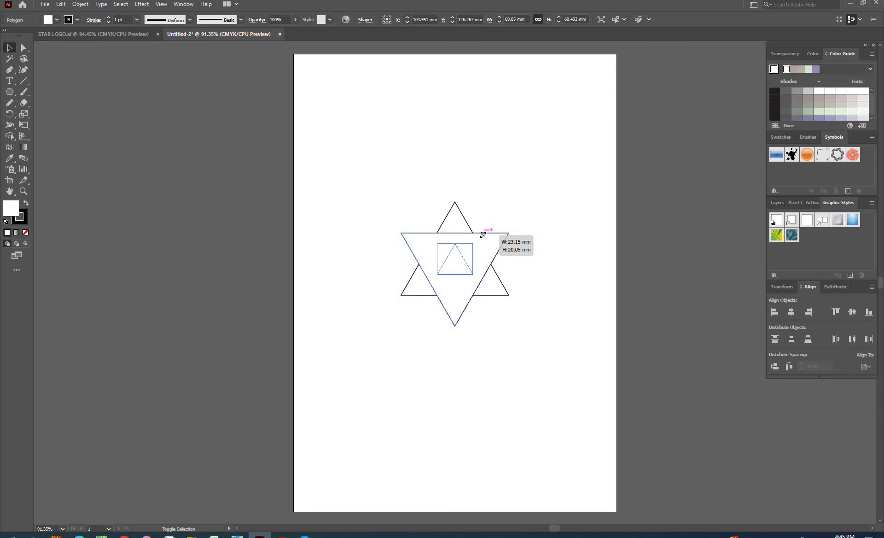
left_click_drag(483, 235, 488, 235)
Select the whole star and set every triangle's fill to None.
left_click_drag(340, 169, 543, 365)
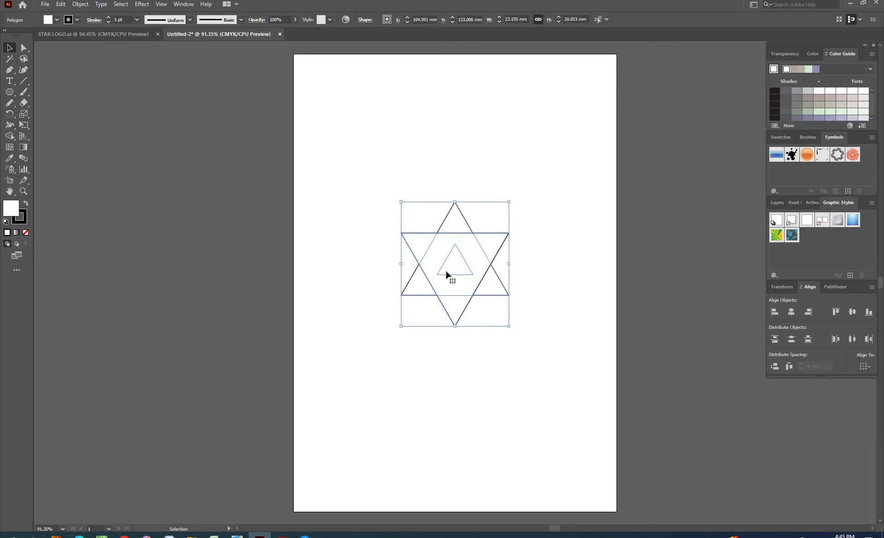
left_click(57, 19)
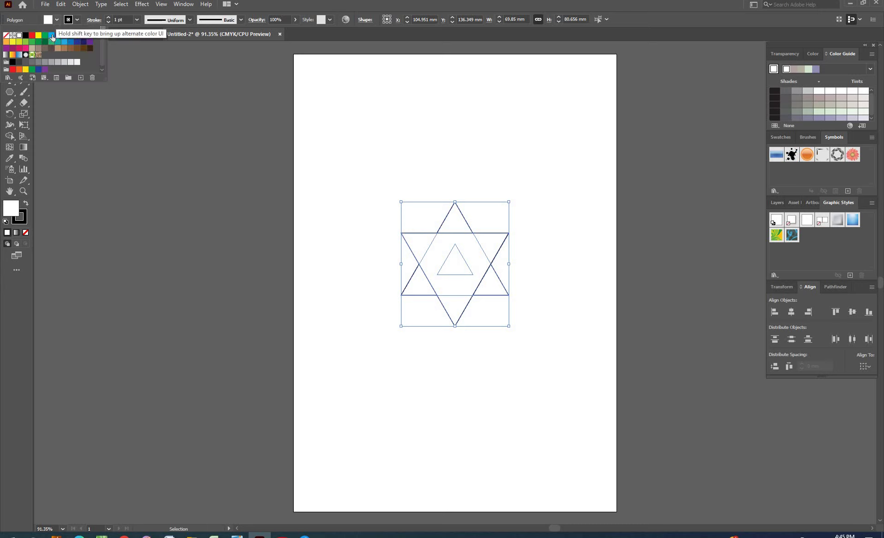
left_click(6, 35)
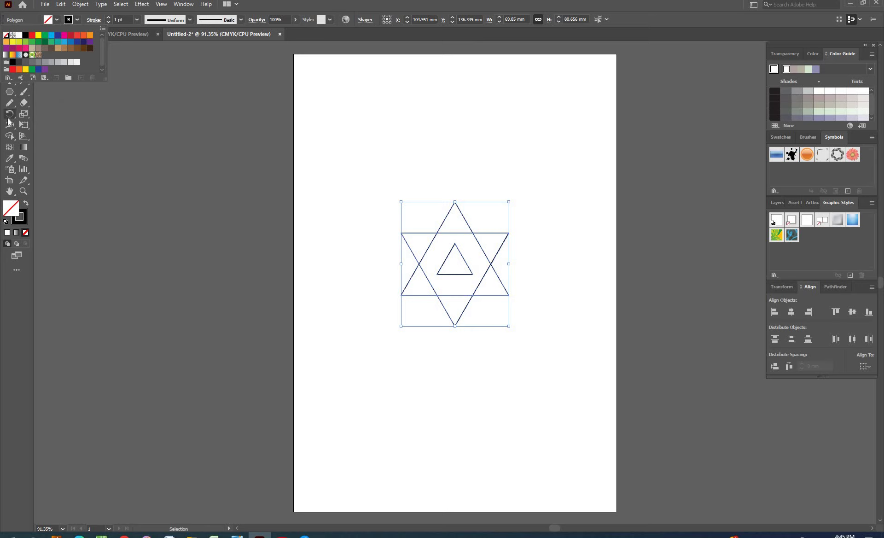
key("Escape")
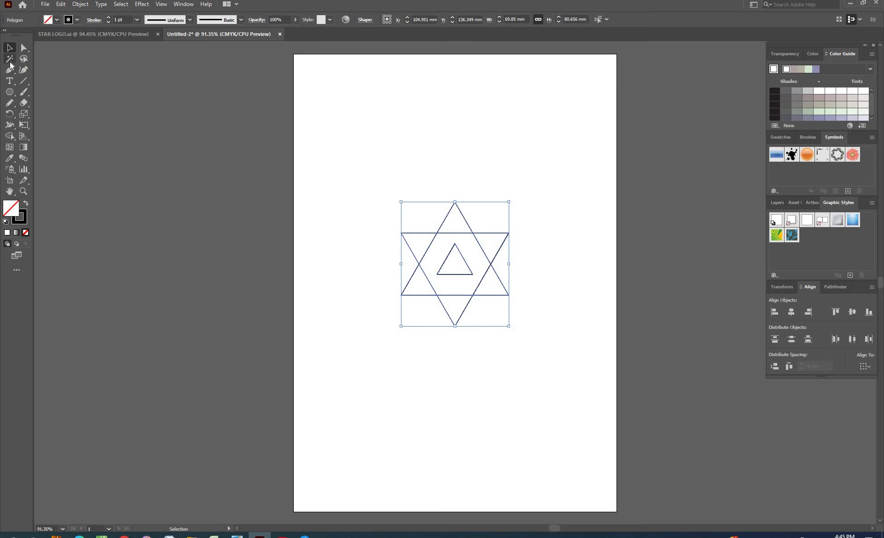
With the Line Segment tool, draw a vertical line from the star's top apex to the inner triangle.
left_click(12, 97)
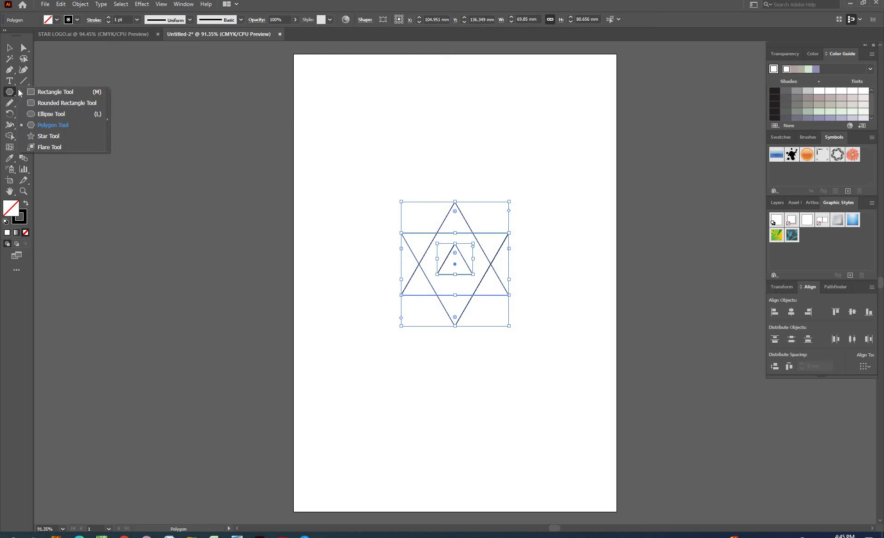
left_click(23, 82)
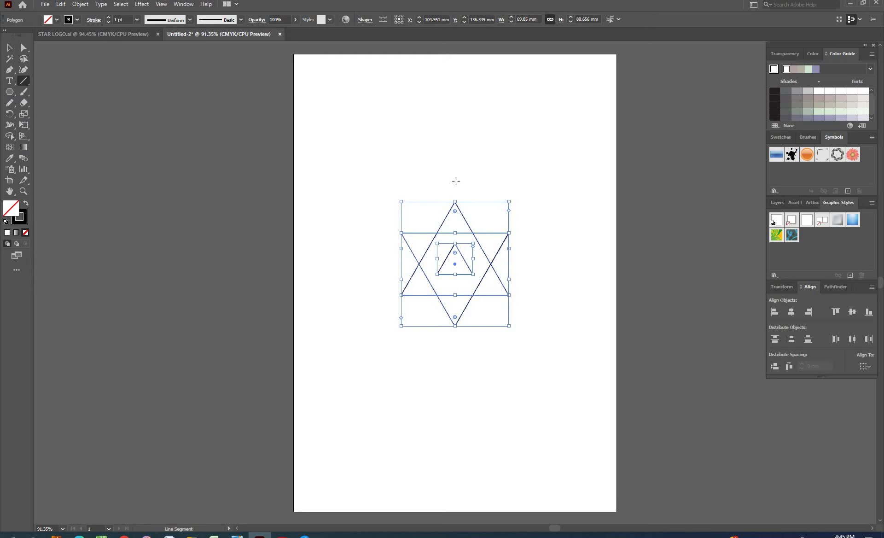
left_click(454, 188)
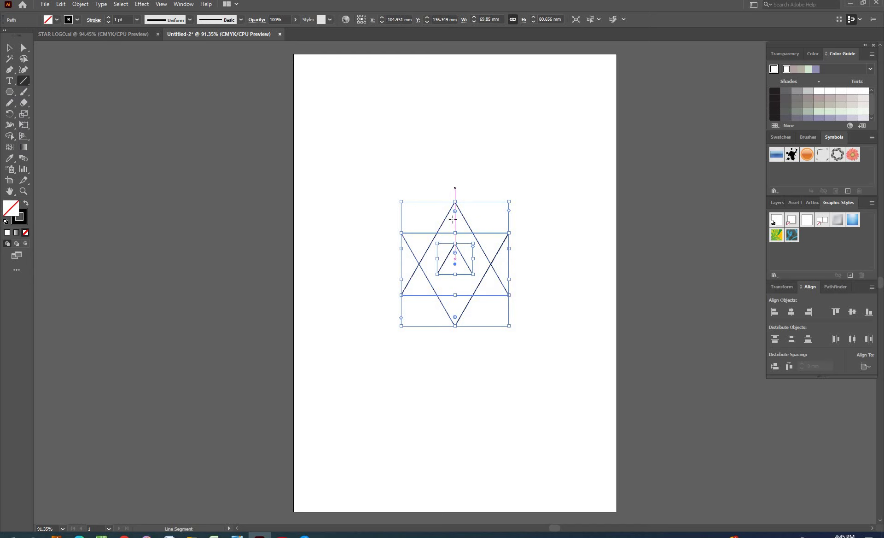
left_click_drag(454, 188, 454, 250)
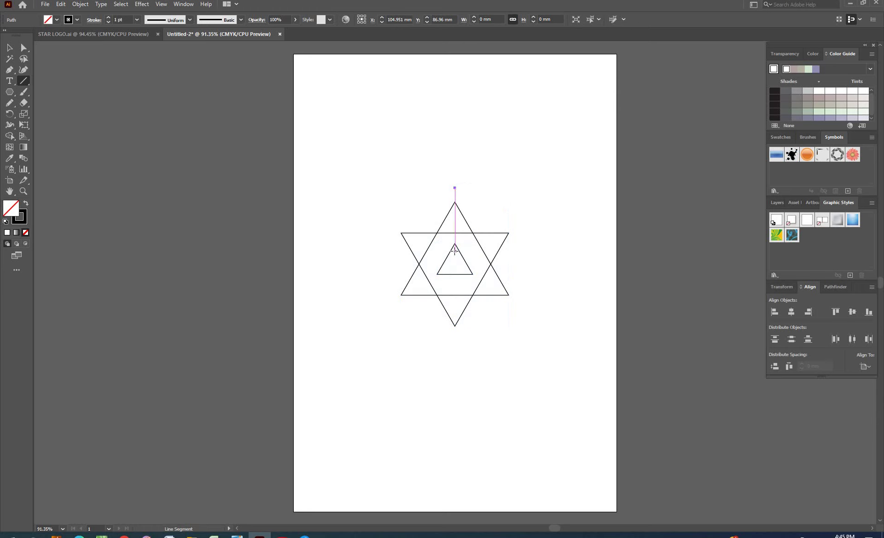
left_click(455, 250)
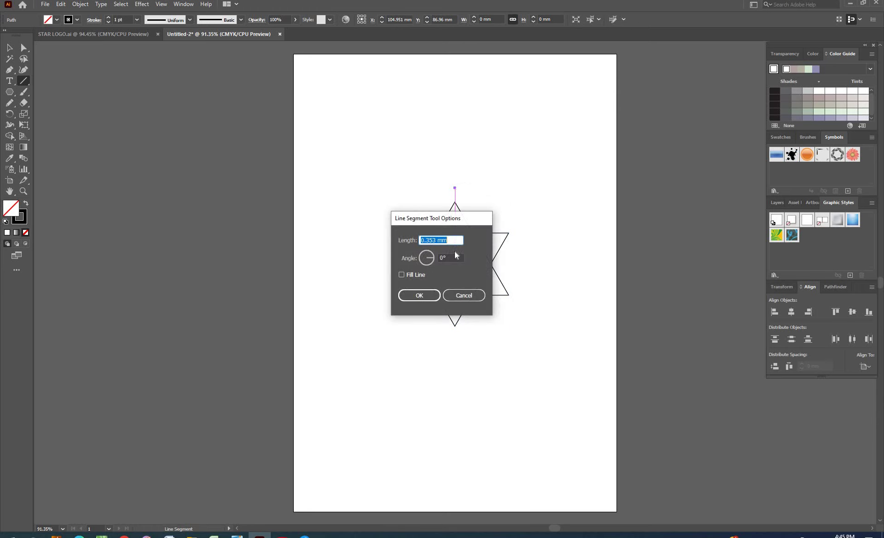
left_click(427, 292)
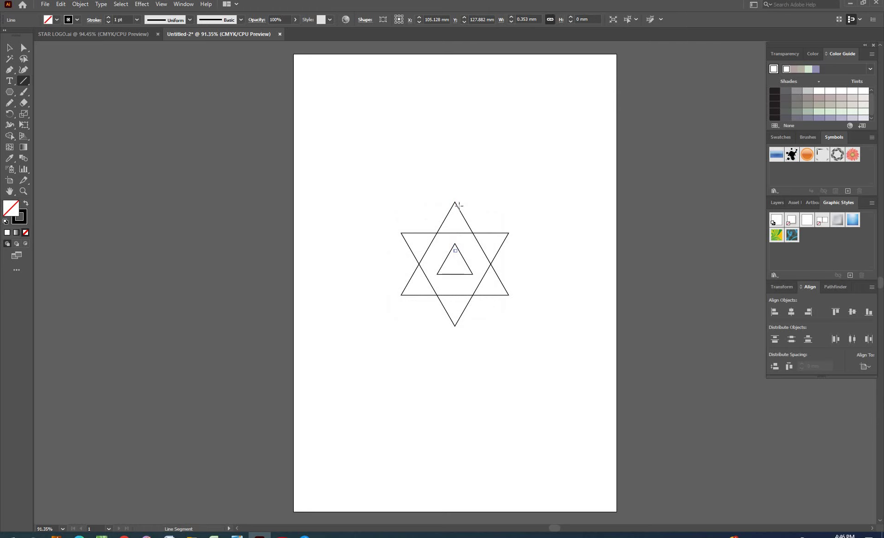
left_click_drag(455, 199, 455, 266)
left_click(520, 226)
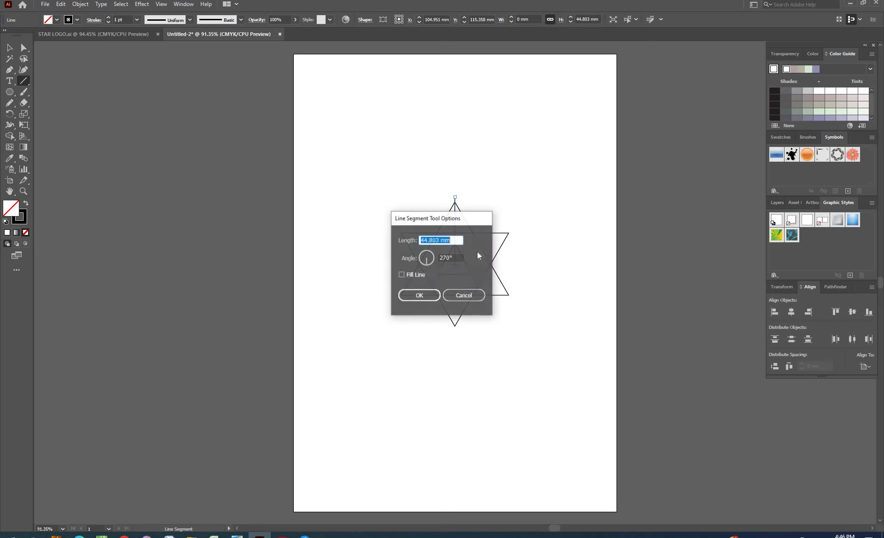
left_click(464, 293)
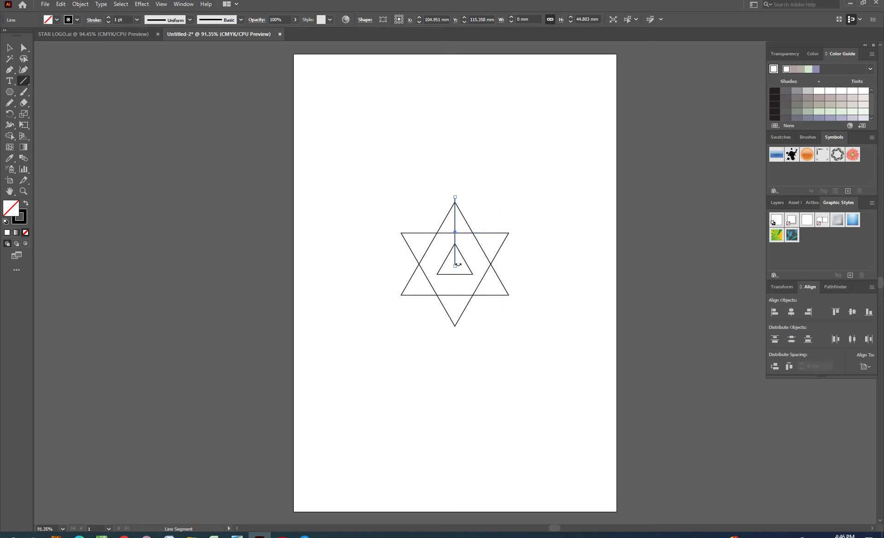
Draw lines from the star's right, bottom and left points to the inner triangle's centre.
left_click_drag(517, 230, 455, 266)
left_click_drag(455, 334, 455, 263)
left_click_drag(395, 231, 455, 263)
left_click_drag(395, 234, 396, 230)
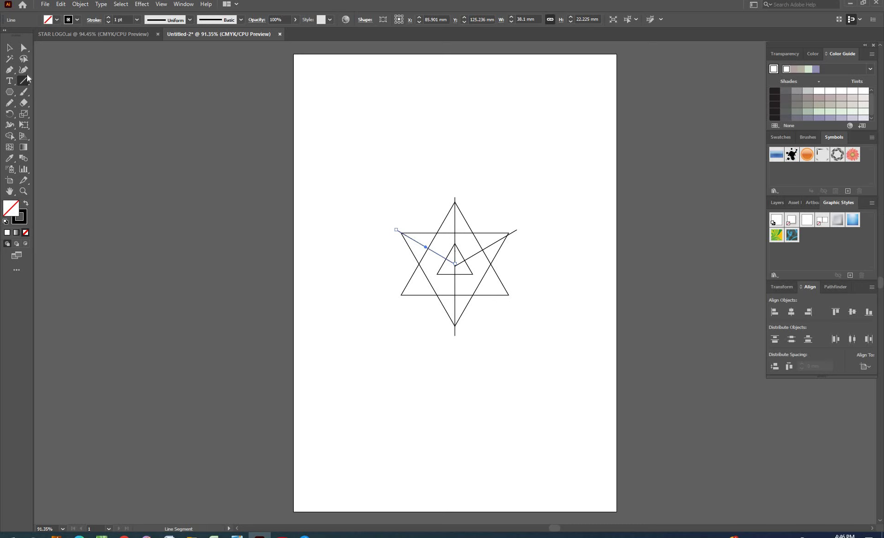
left_click(9, 48)
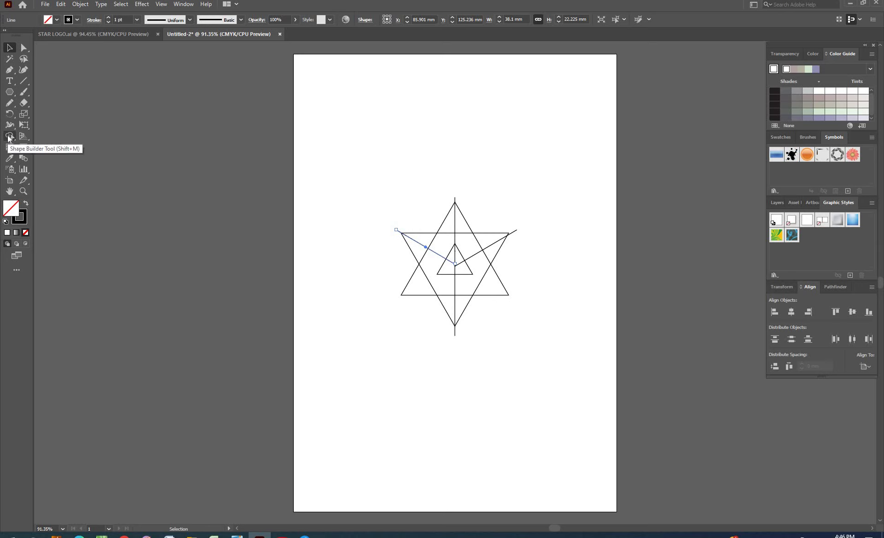
Select all the artwork and Shape Builder-merge the upper-left, right and left regions.
left_click(8, 137)
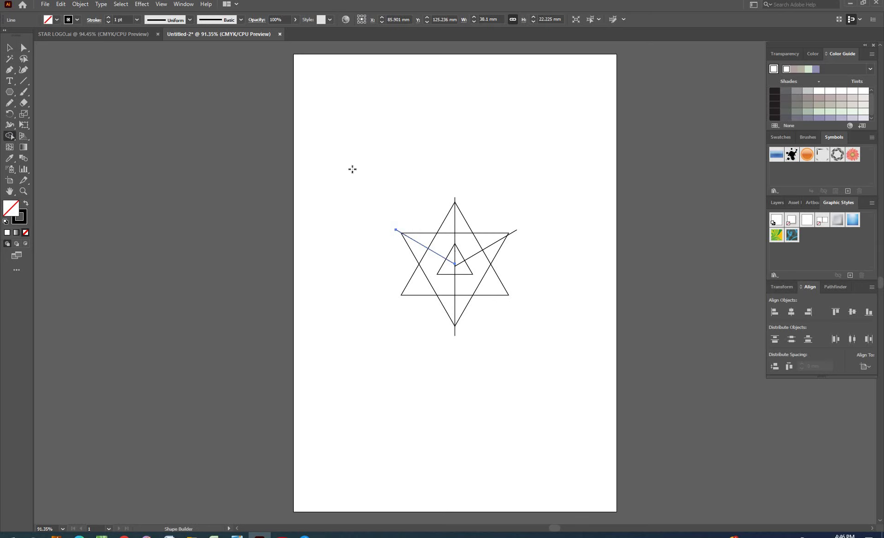
left_click(9, 47)
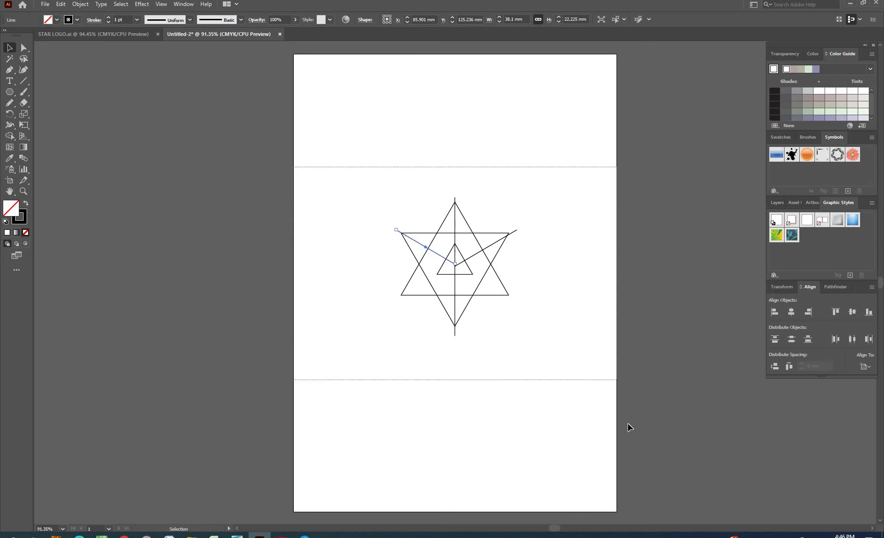
key("ctrl+a")
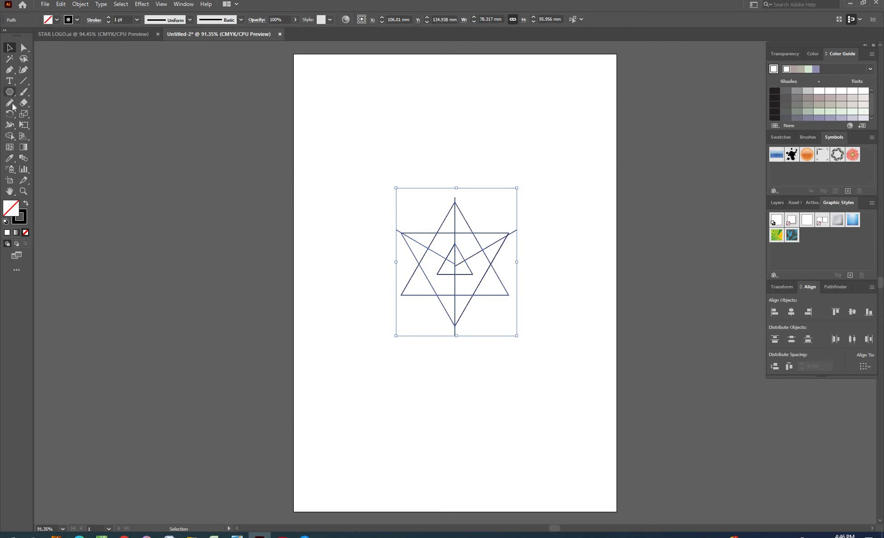
left_click(8, 137)
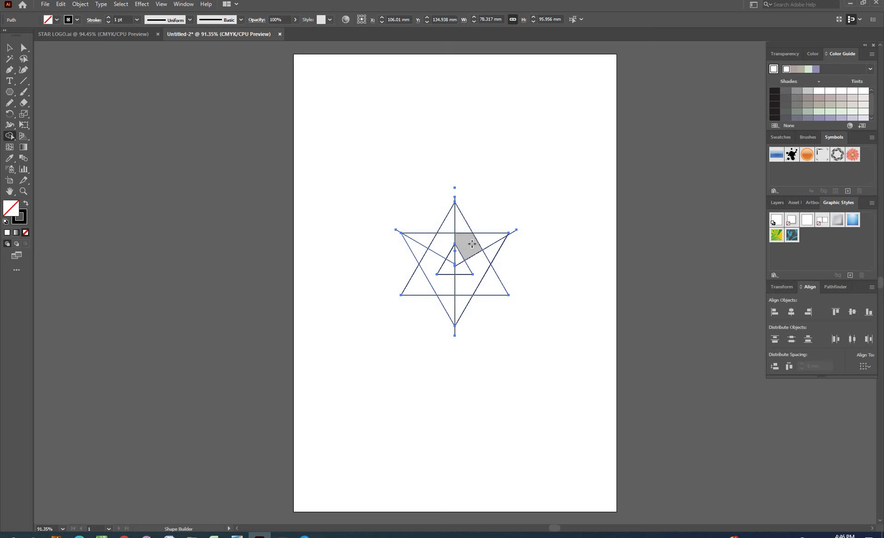
left_click(436, 244)
mouse_move(479, 244)
left_mouse_down()
mouse_move(488, 245)
mouse_move(484, 273)
left_mouse_up()
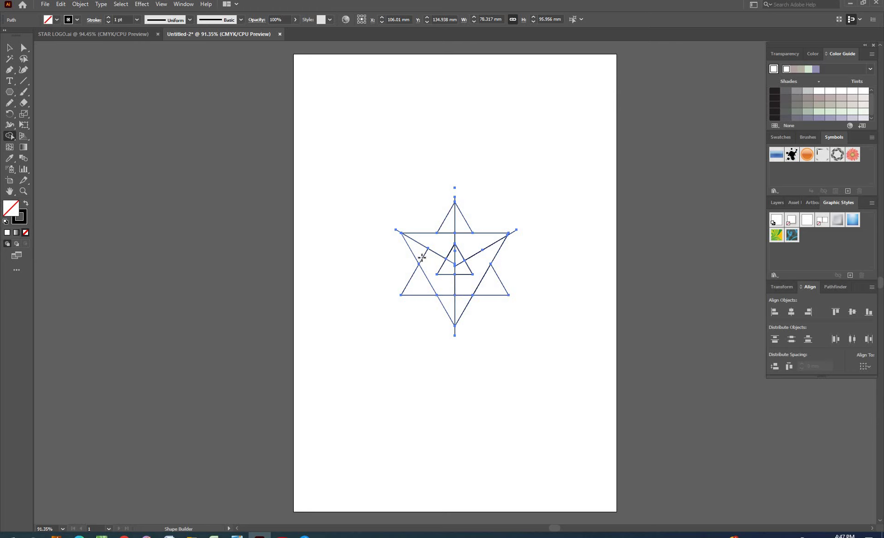
left_click_drag(420, 252, 431, 271)
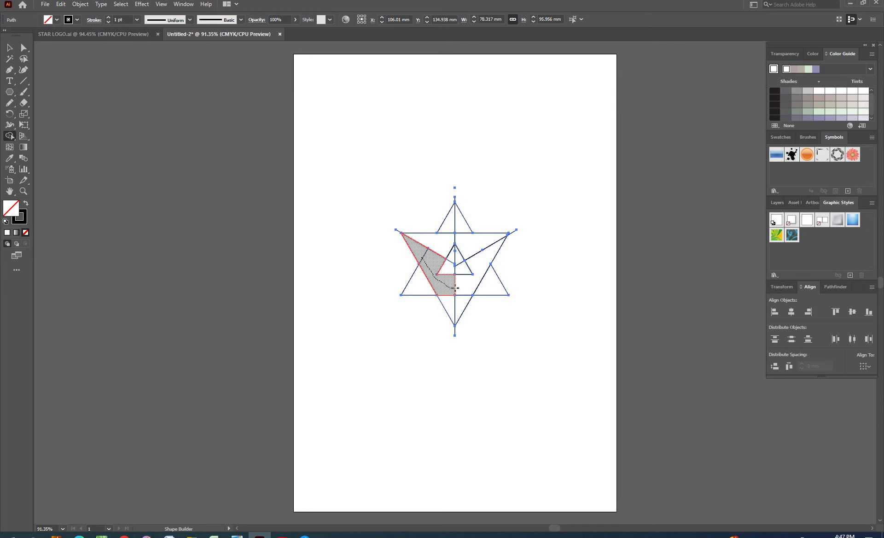
mouse_move(455, 288)
left_mouse_down()
mouse_move(456, 300)
mouse_move(463, 292)
left_mouse_up()
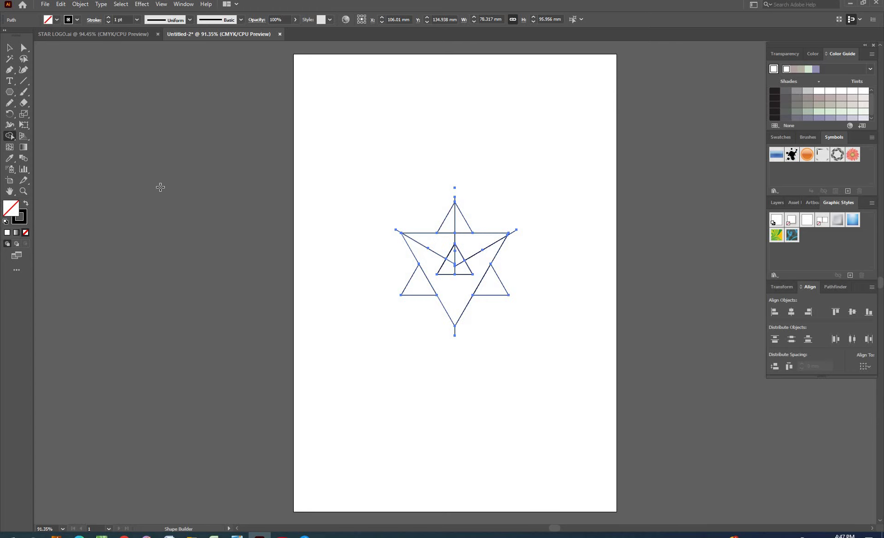
Merge the remaining right, left and central regions into larger triangular facets.
key("v")
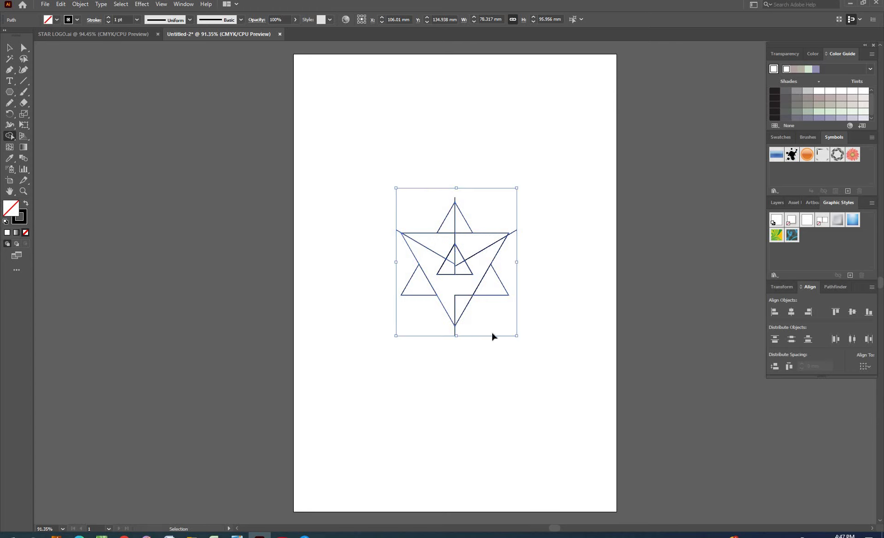
key("shift+m")
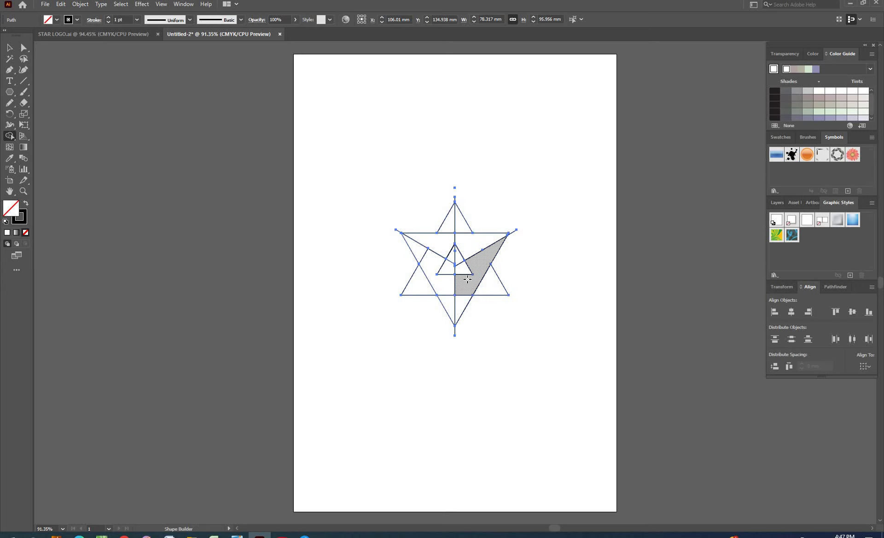
left_click_drag(470, 283, 462, 307)
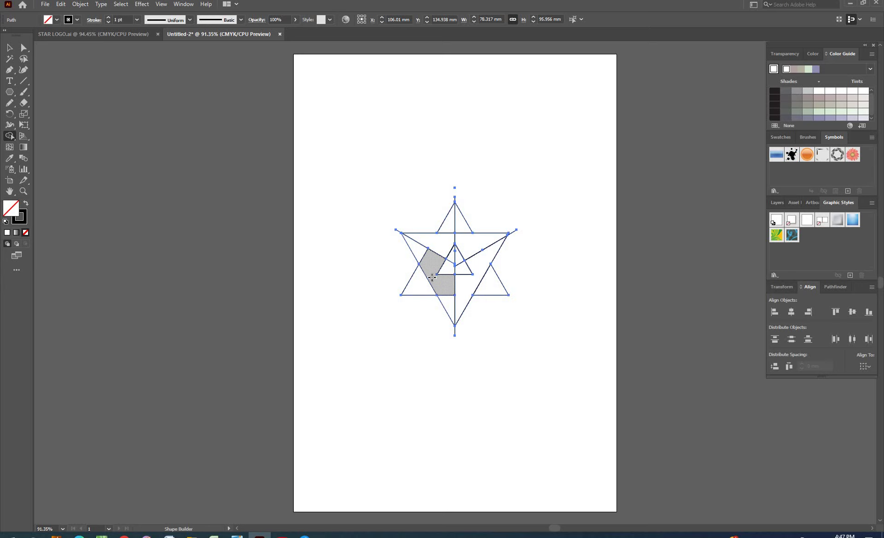
left_click_drag(405, 238, 451, 302)
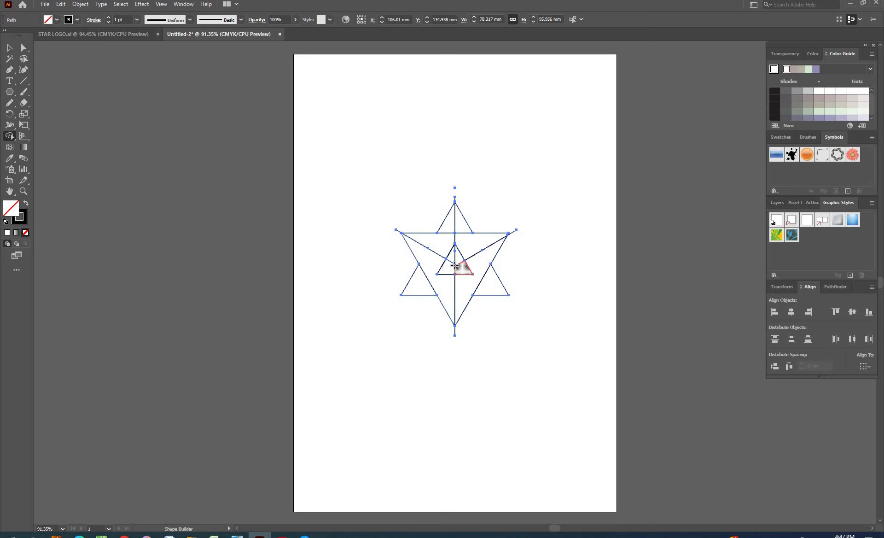
left_click_drag(453, 264, 454, 249)
Alt-drag to delete the line ends sticking past the right, top, left and bottom tips.
mouse_move(530, 237)
left_mouse_down()
mouse_move(515, 237)
mouse_move(522, 205)
left_mouse_up()
mouse_move(443, 185)
left_mouse_down()
mouse_move(464, 198)
mouse_move(456, 198)
left_mouse_up()
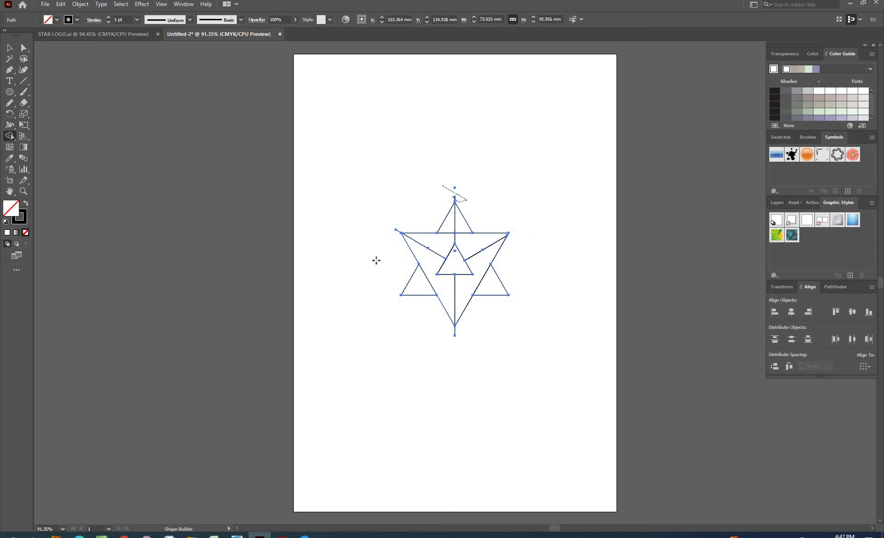
mouse_move(382, 221)
left_mouse_down()
mouse_move(401, 224)
mouse_move(397, 234)
left_mouse_up()
left_click_drag(469, 351, 464, 333)
left_click(9, 47)
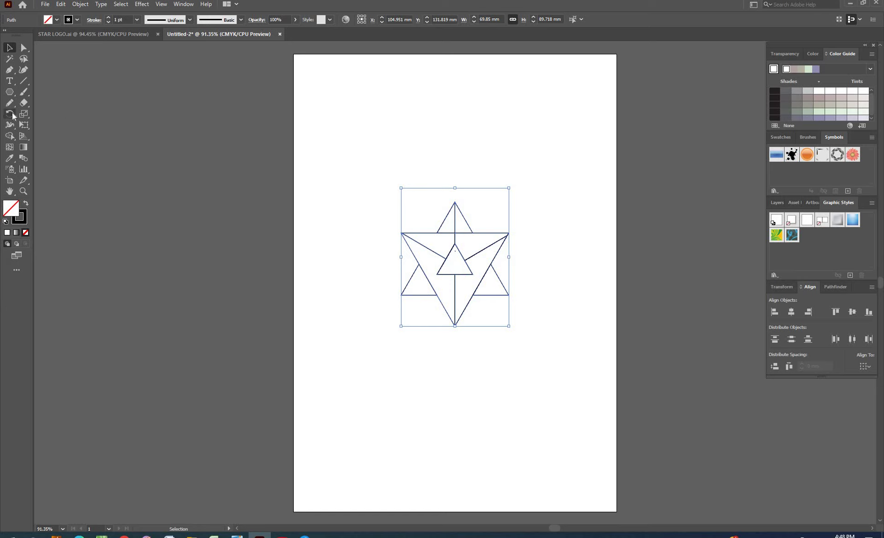
Fill the star's lower-right triangle with magenta using the Shape Builder.
left_click(8, 136)
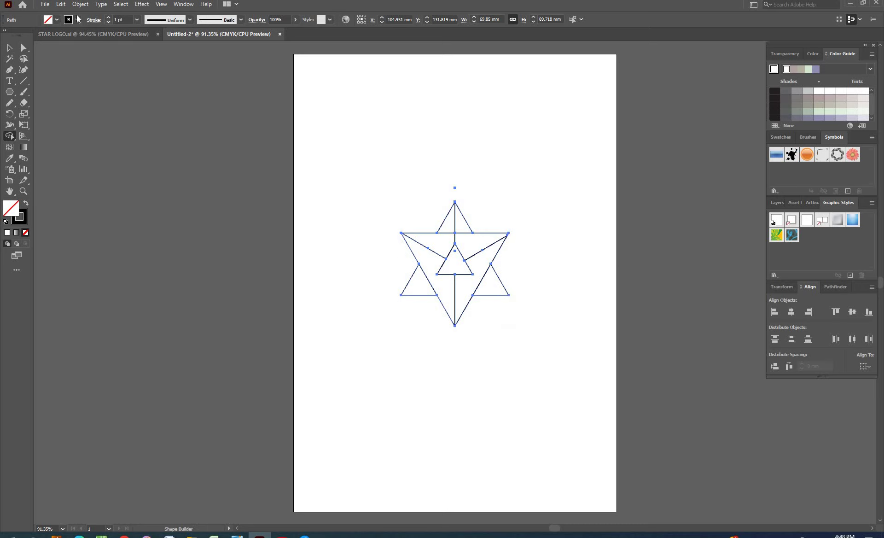
left_click(55, 19)
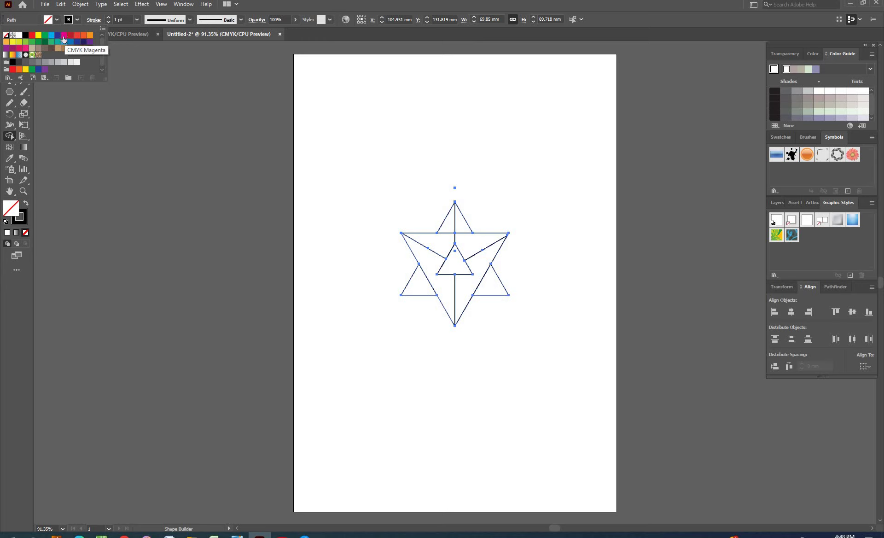
left_click(498, 289)
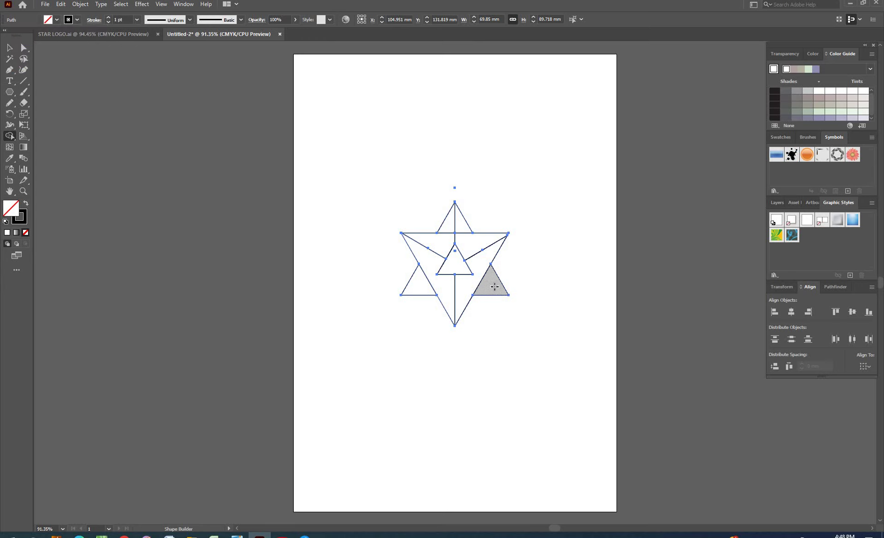
left_click(56, 19)
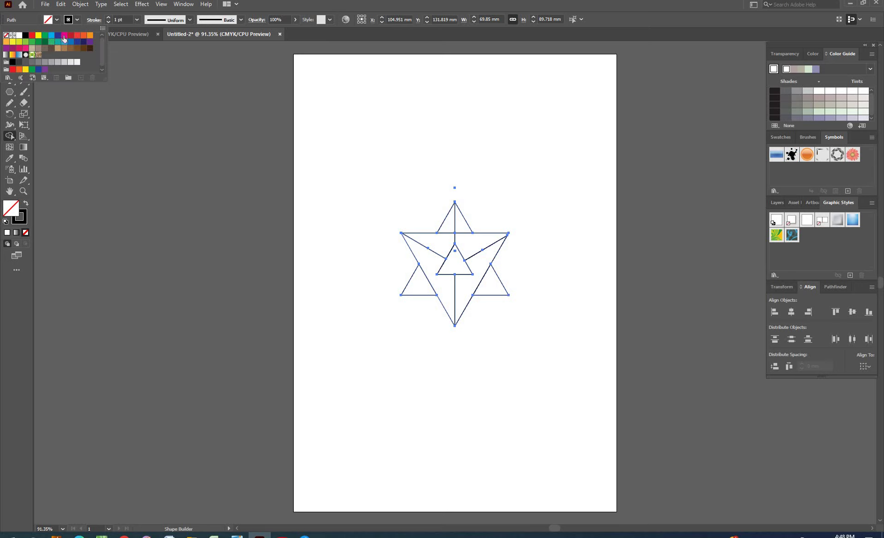
left_click(64, 35)
left_click(492, 286)
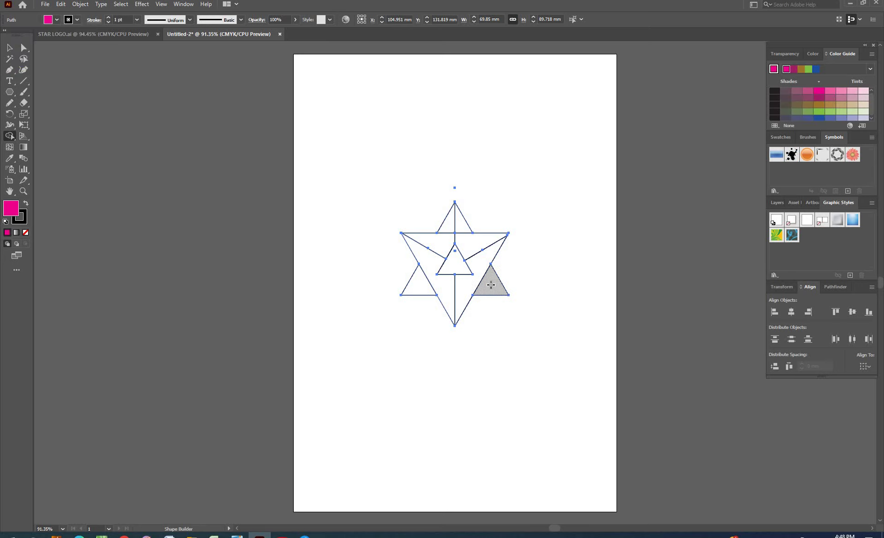
left_click(491, 285)
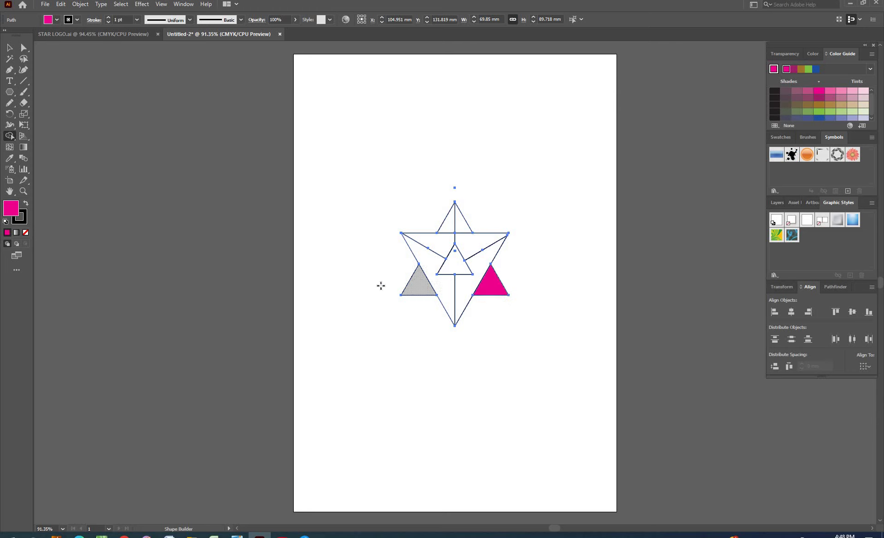
Fill the lower-left triangle with yellow.
left_click(57, 20)
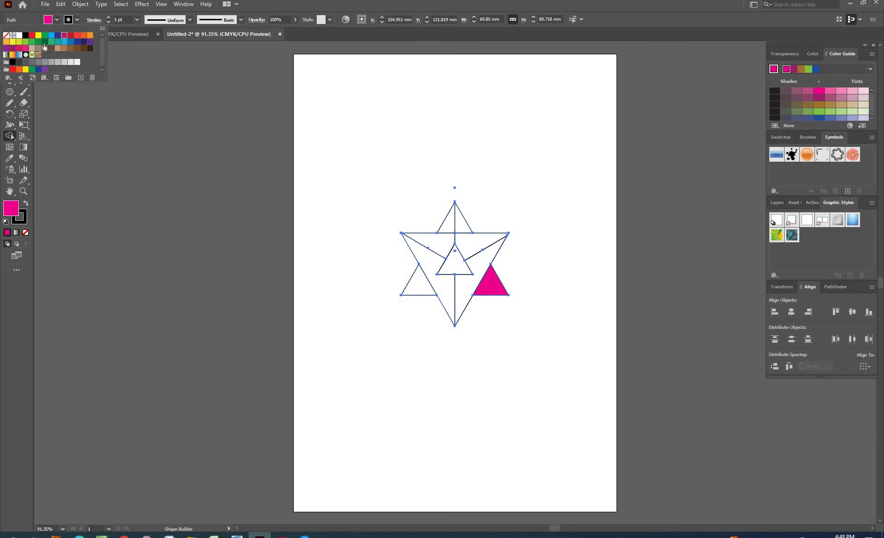
left_click(31, 35)
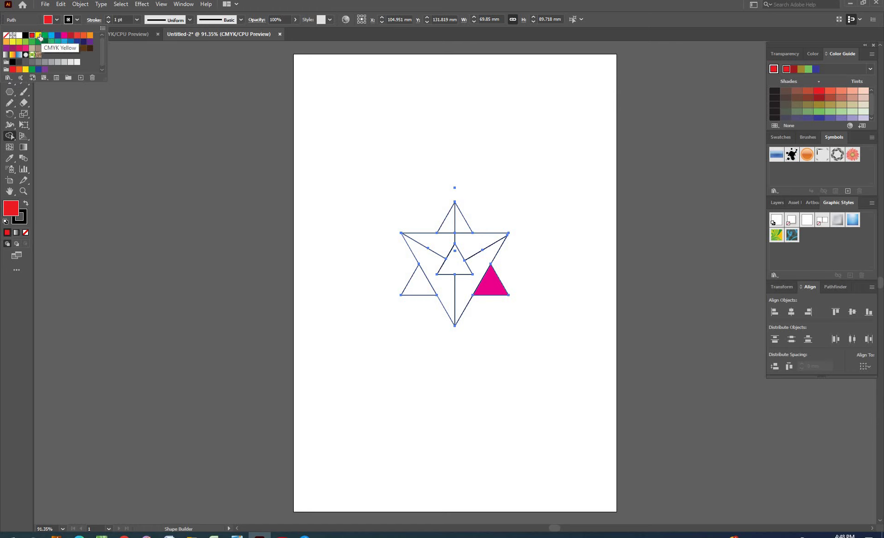
left_click(38, 35)
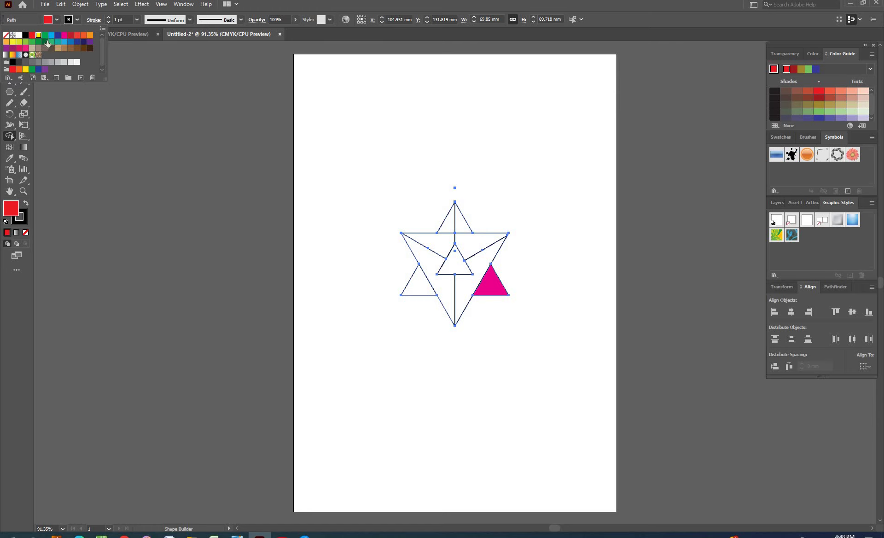
left_click(416, 288)
left_click(420, 287)
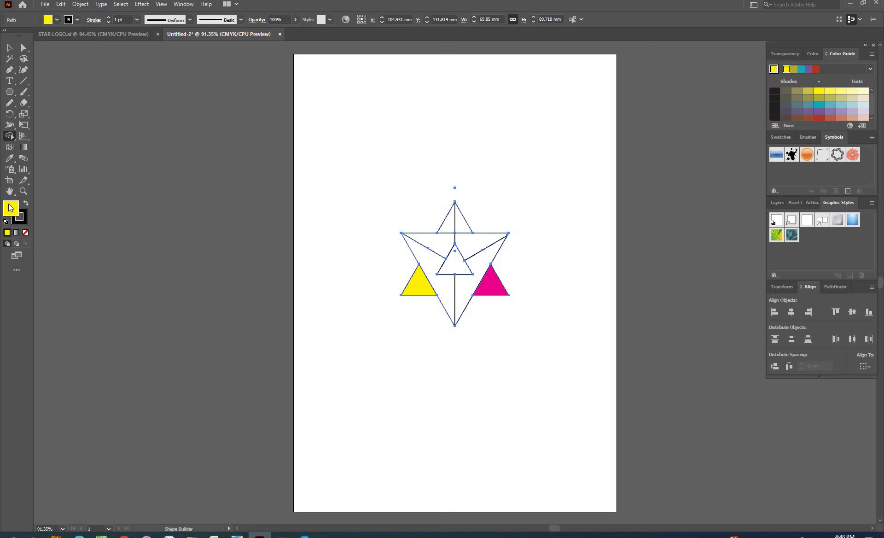
Fill the star's top triangle with blue.
left_click(49, 23)
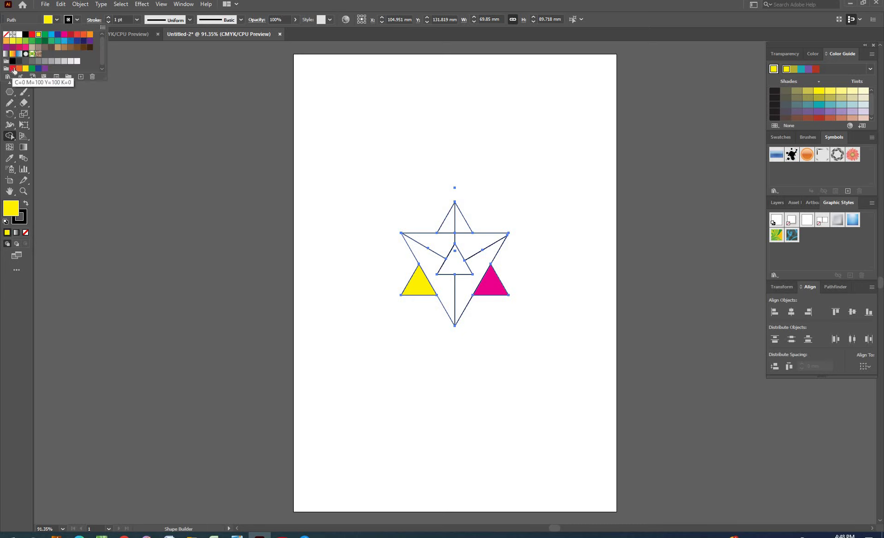
left_click(57, 35)
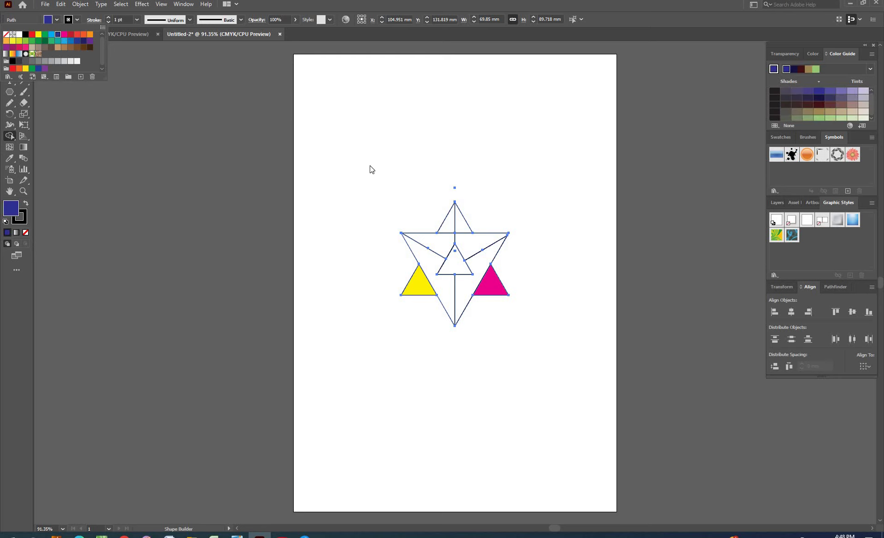
left_click(456, 222)
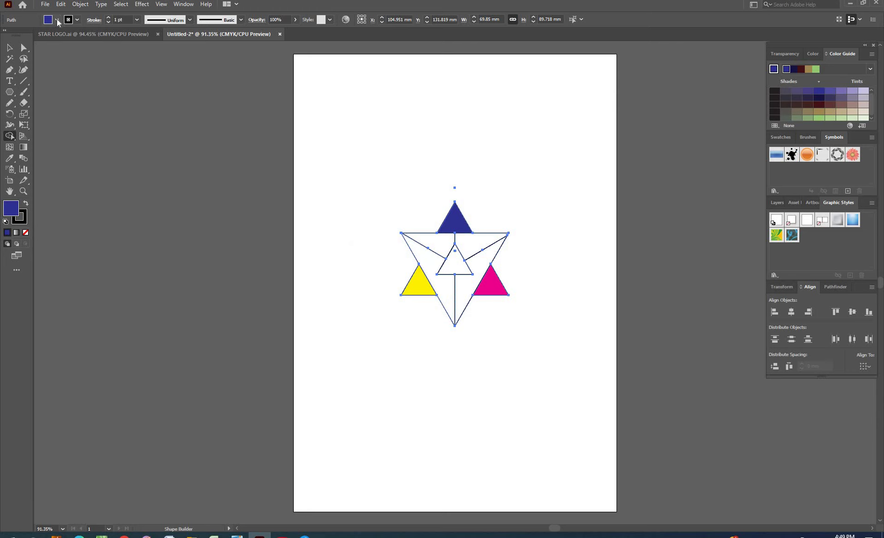
left_click(57, 20)
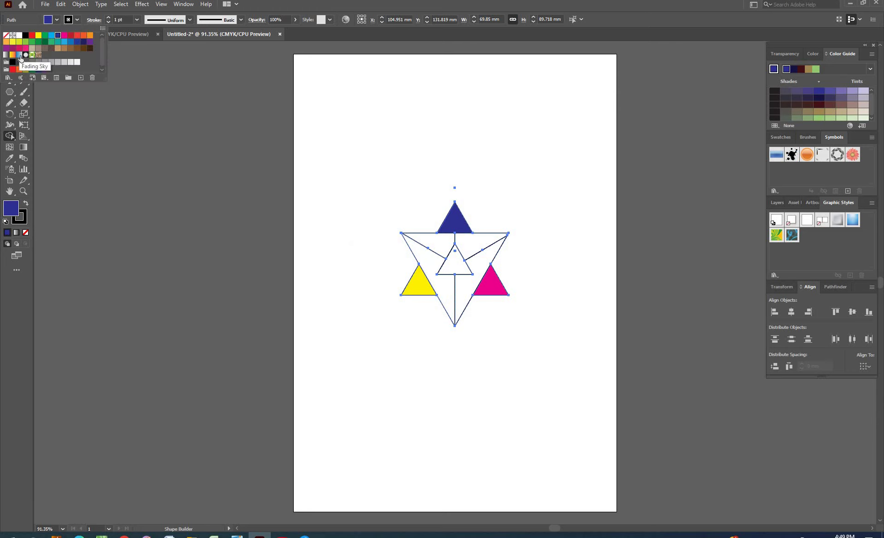
Fill the right facet with the Fading Sky blue gradient, undoing a bad merge.
left_click(20, 54)
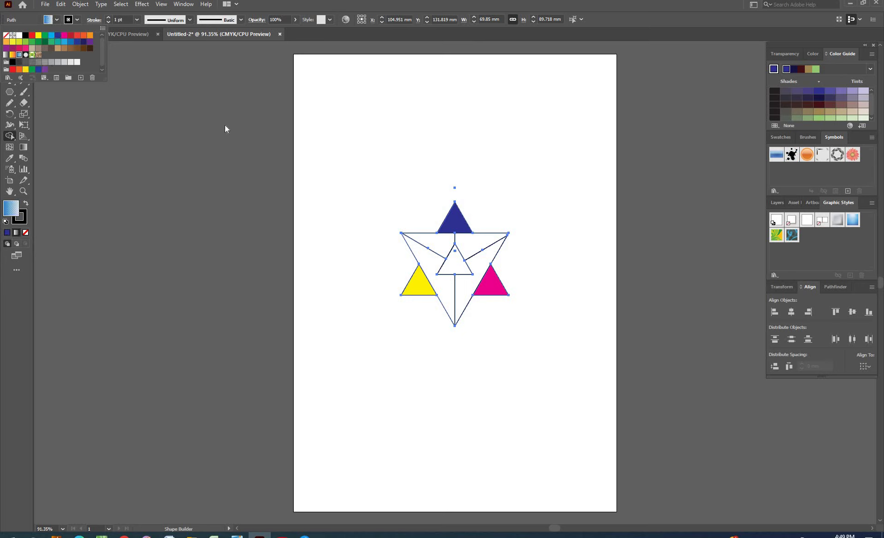
left_click(479, 272)
left_click(481, 268)
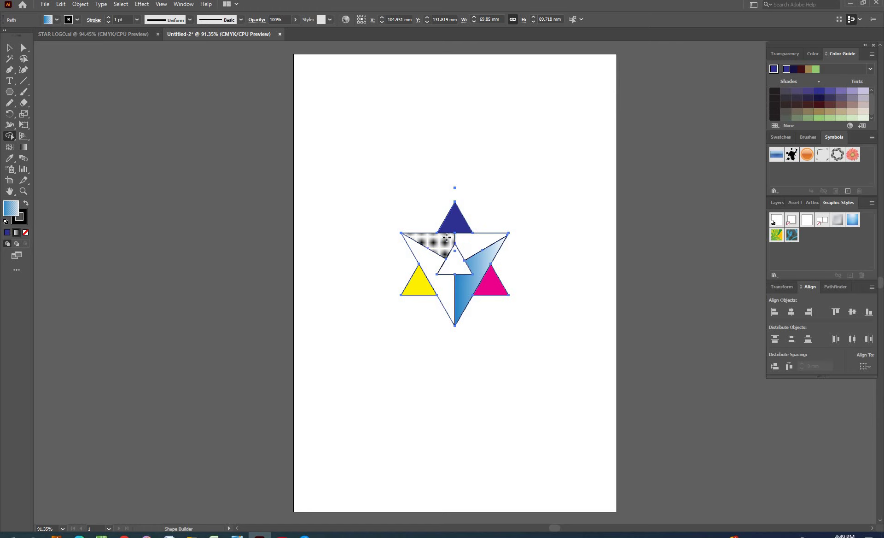
left_click_drag(447, 237, 484, 241)
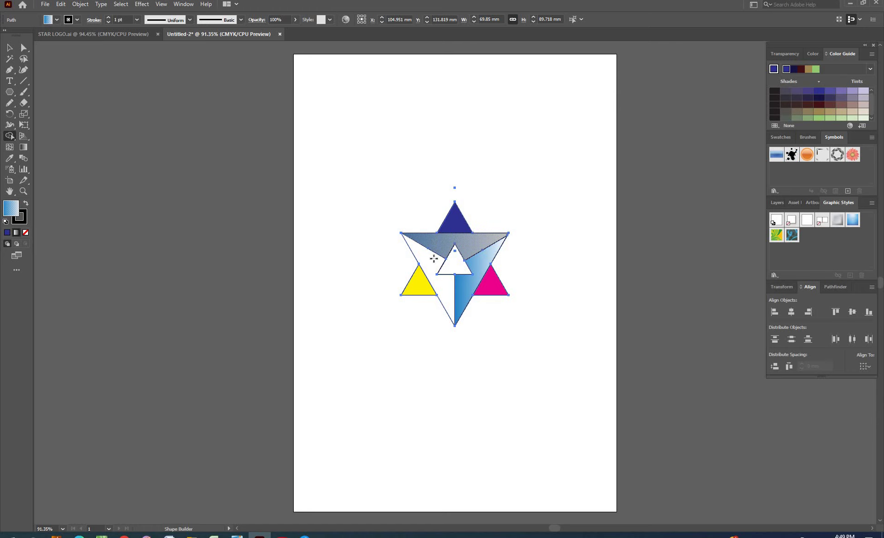
left_click_drag(430, 262, 442, 285)
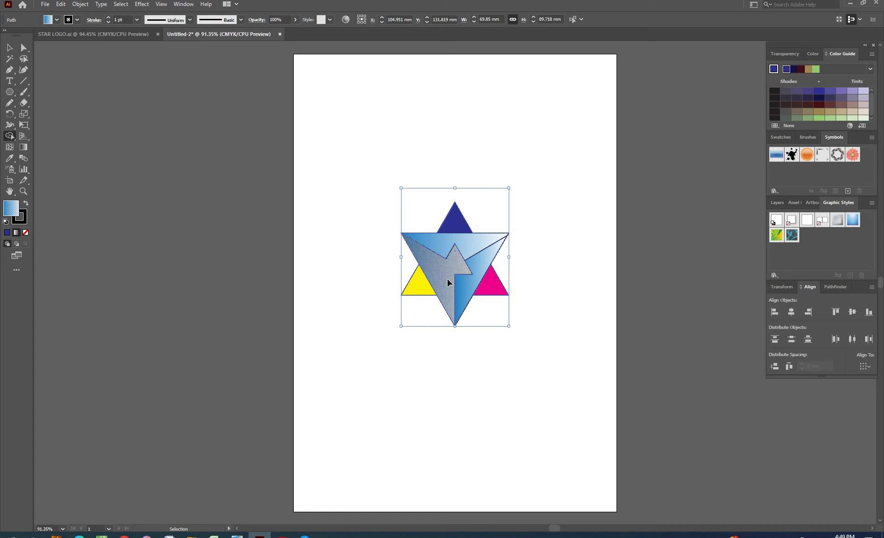
key("ctrl+z")
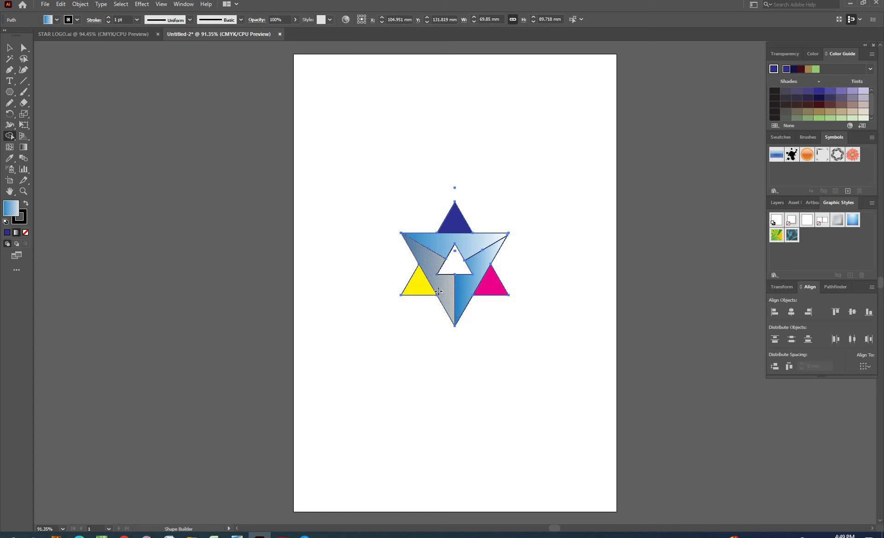
Fill the top band with the orange-yellow gradient.
left_click(56, 21)
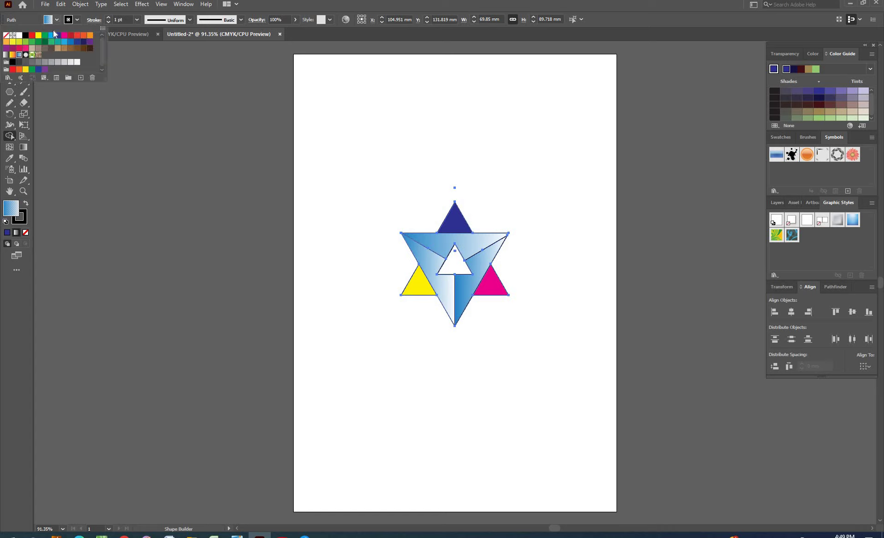
left_click(12, 54)
left_click(438, 237)
left_click(449, 245)
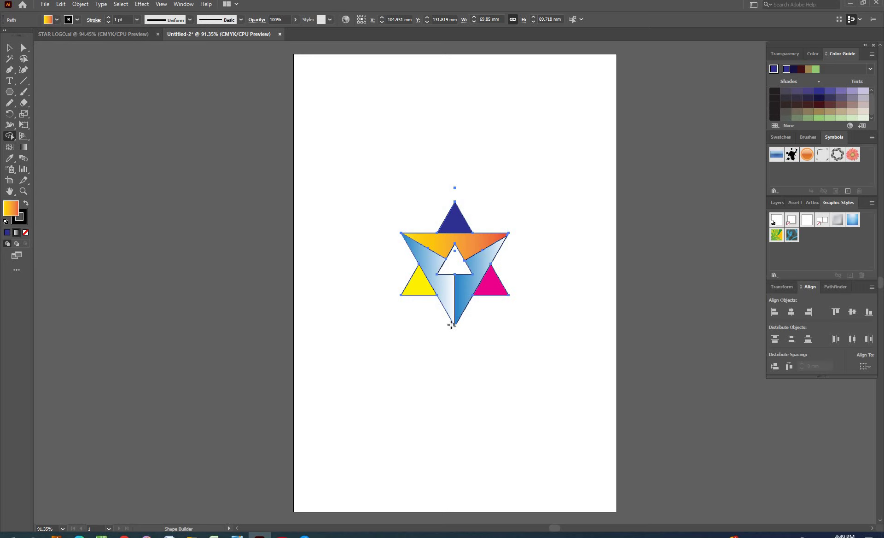
Fill the left facet with the white-to-black gradient.
left_click(57, 20)
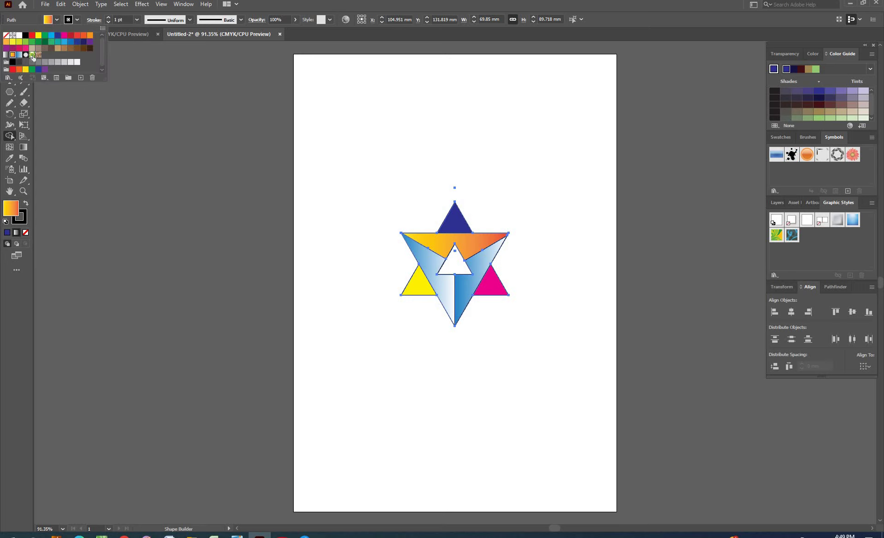
left_click(7, 54)
left_click(431, 259)
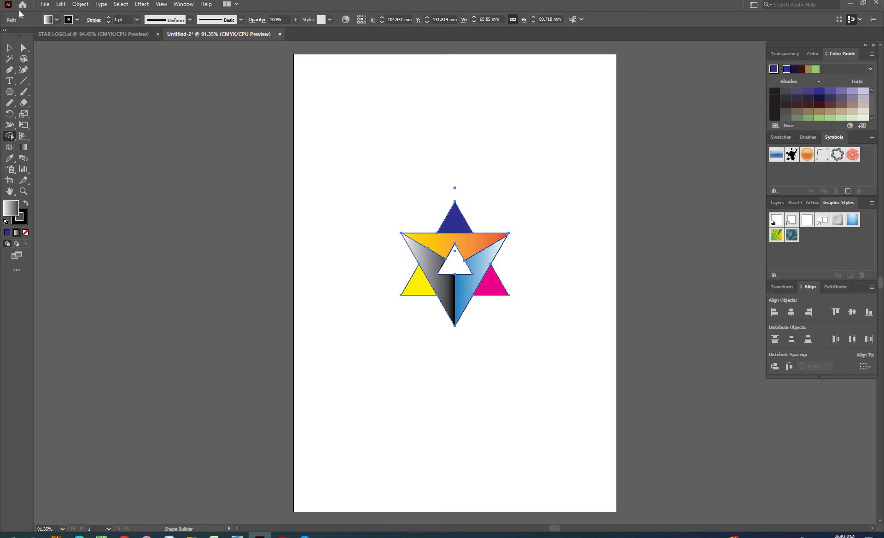
left_click(55, 20)
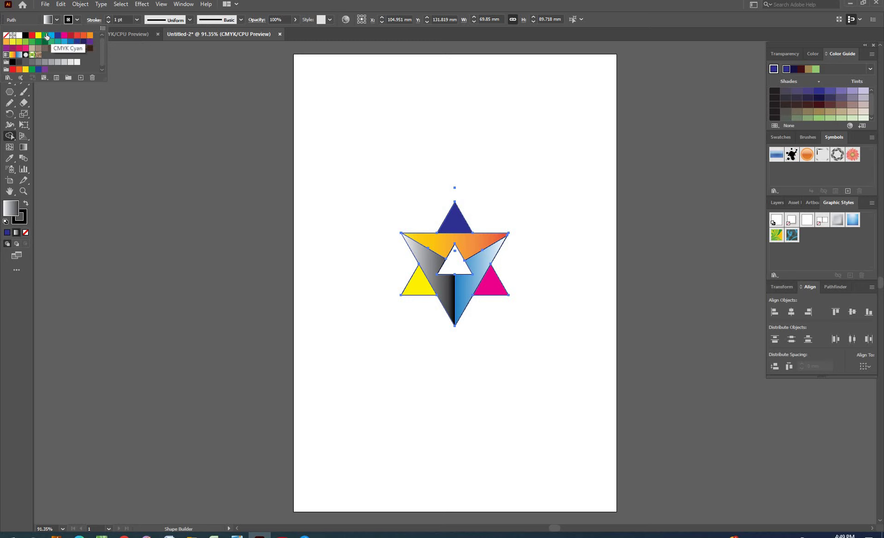
Fill the centre triangle with CMYK Yellow, then try orange on it.
left_click(39, 35)
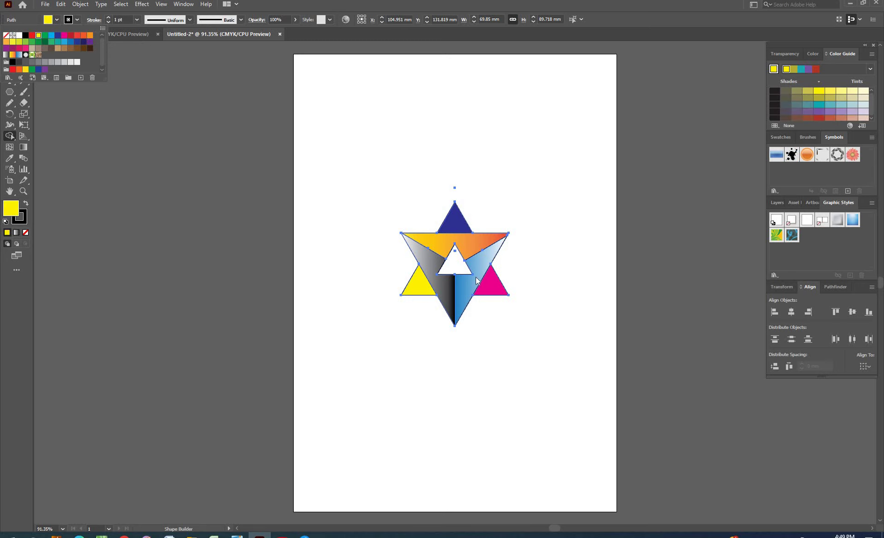
left_click(455, 263)
left_click(455, 263)
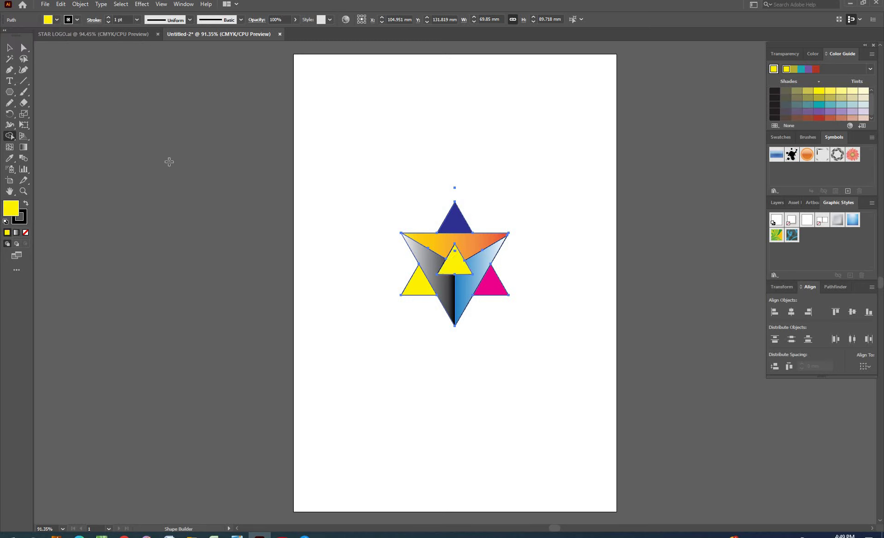
left_click(56, 19)
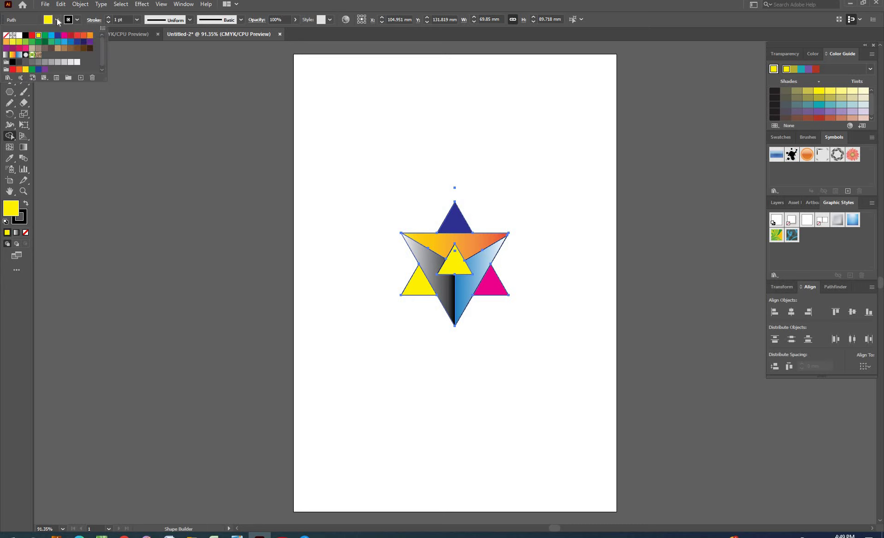
left_click(90, 35)
left_click(458, 264)
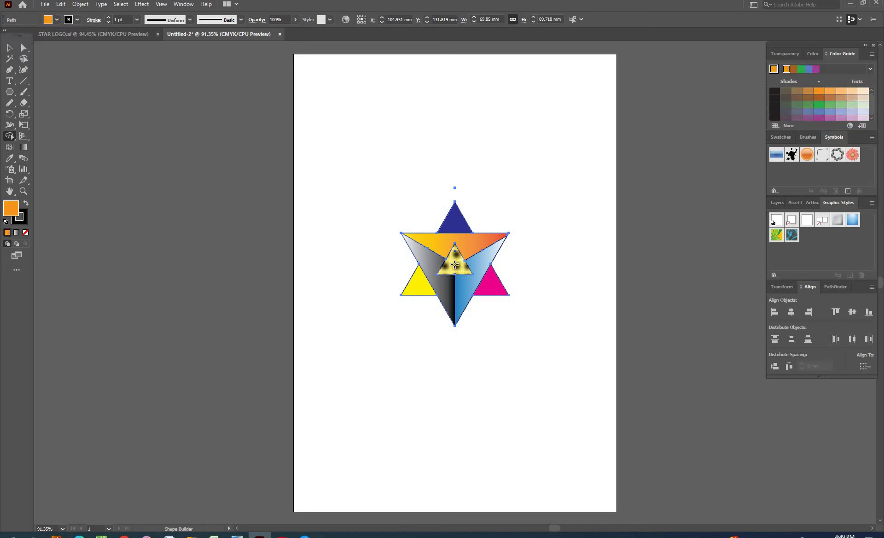
left_click(456, 262)
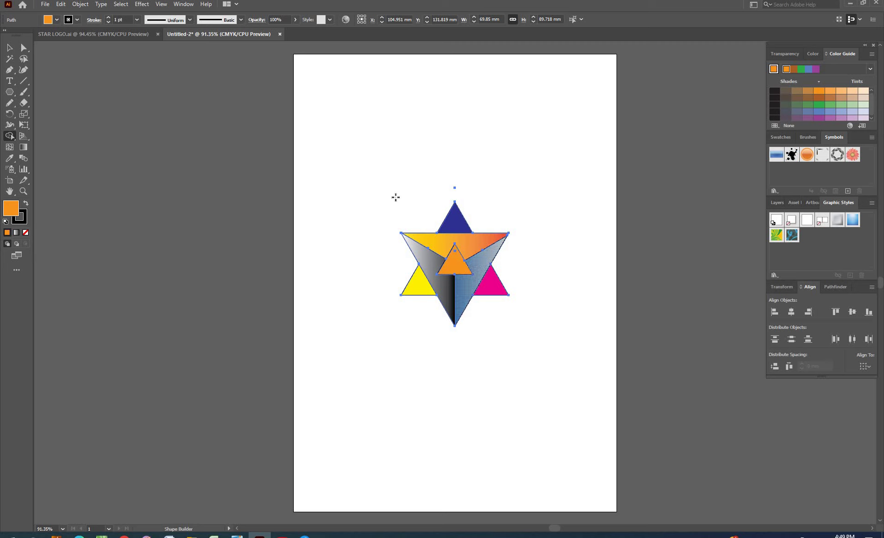
Try CMYK Green on the centre triangle, then restore it to yellow.
left_click(57, 19)
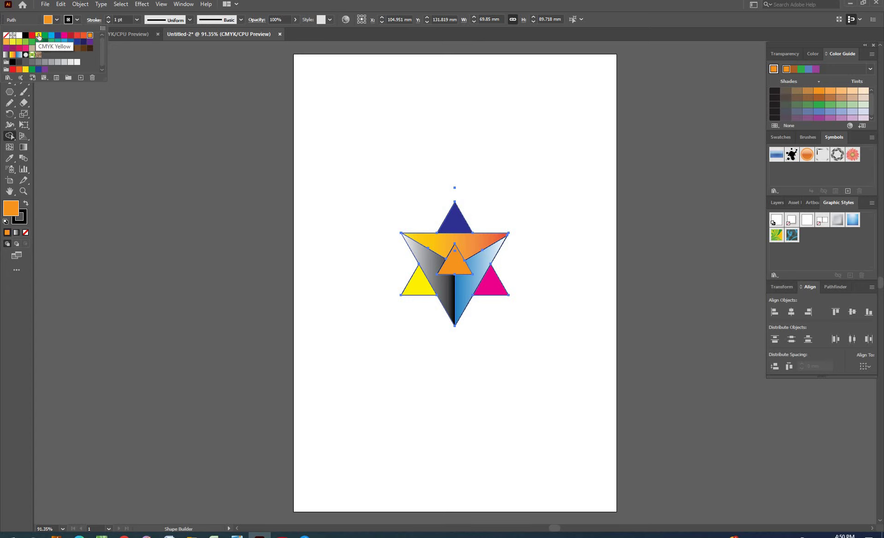
left_click(45, 36)
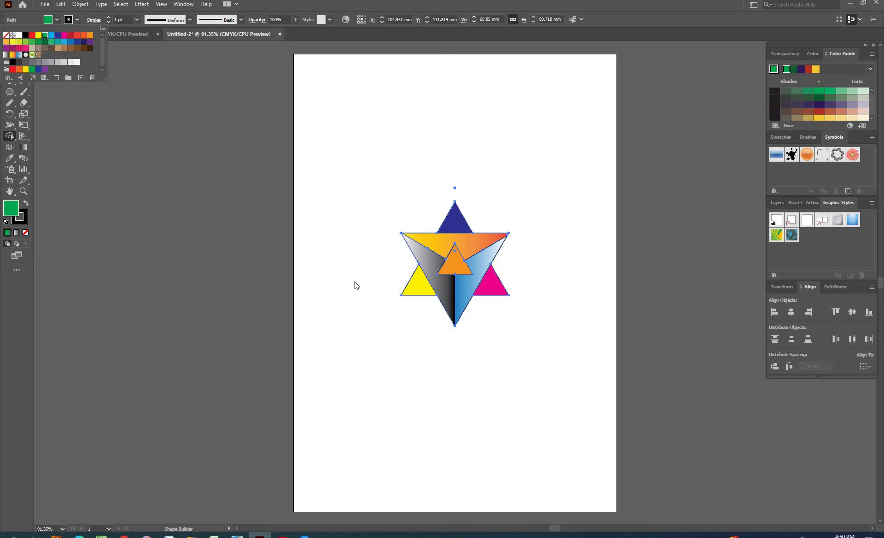
left_click(461, 267)
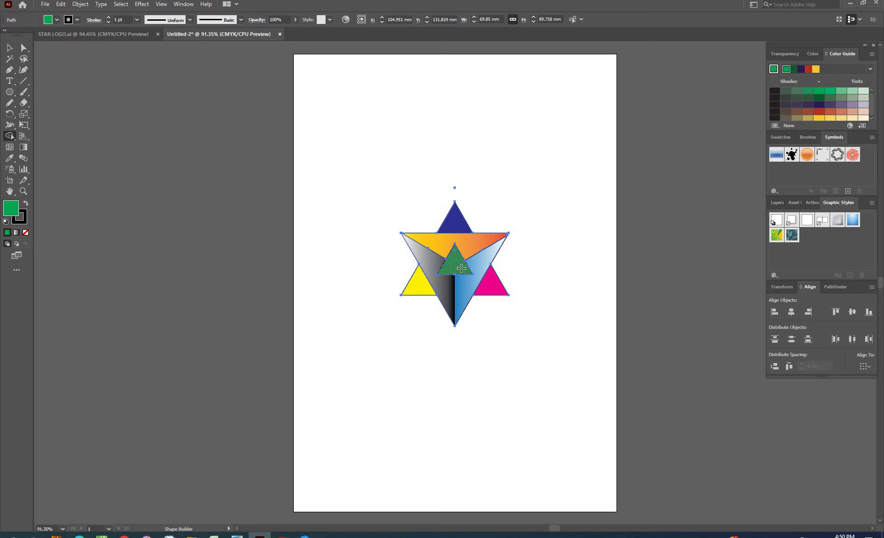
left_click(56, 19)
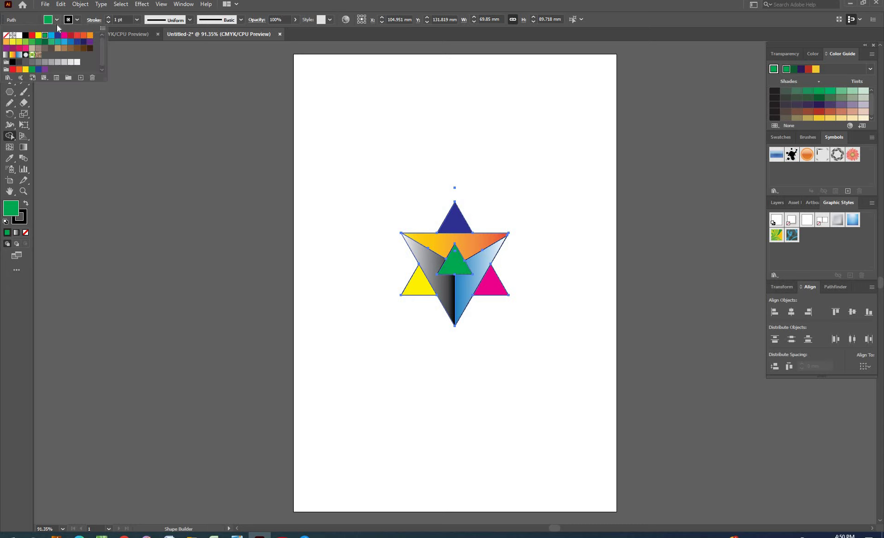
left_click(39, 35)
left_click(455, 260)
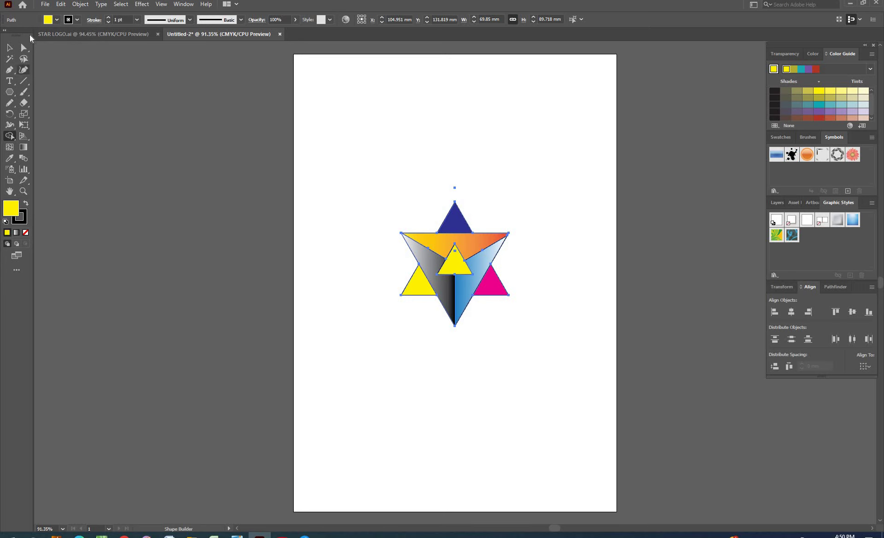
Recolour the star's lower-left point with CMYK Green.
left_click(57, 20)
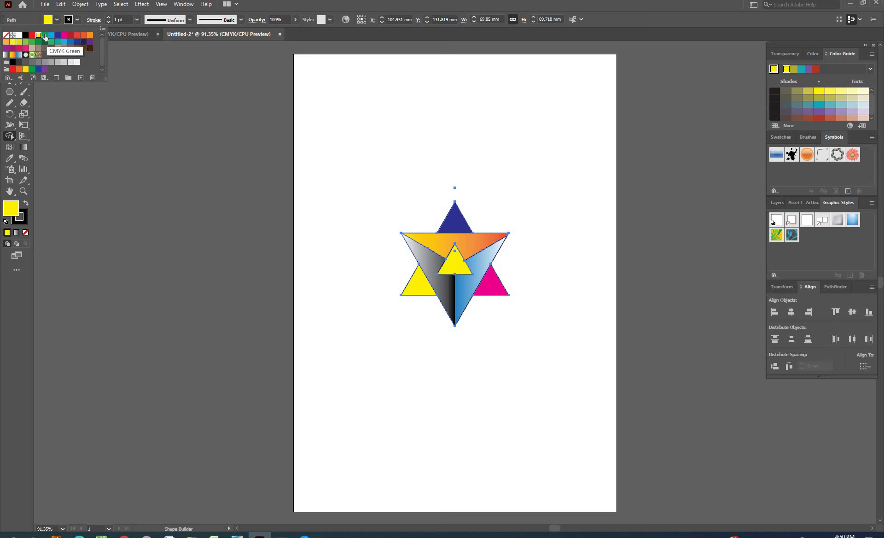
left_click(49, 44)
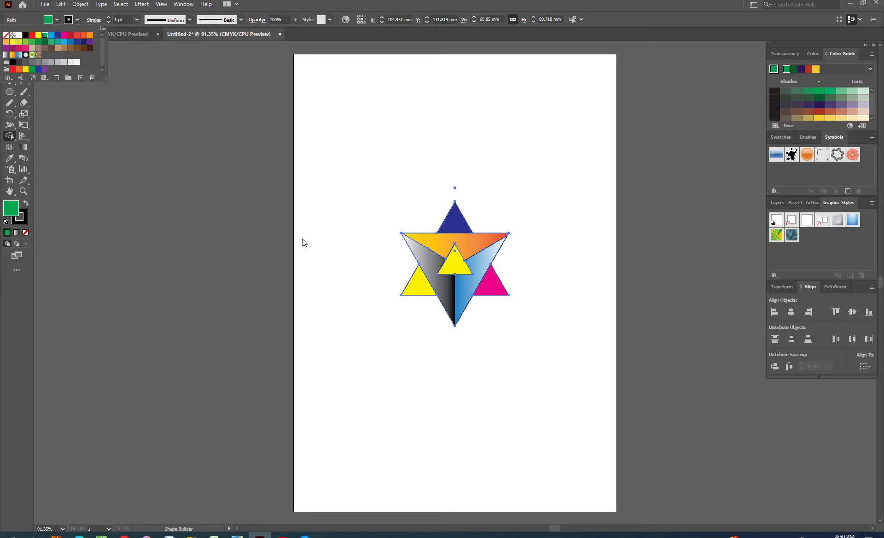
left_click(416, 284)
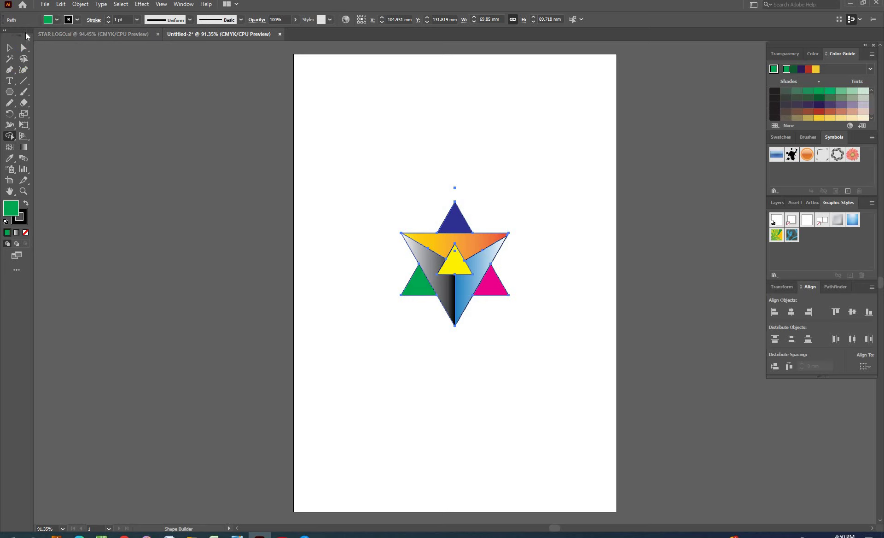
left_click(9, 48)
Deselect the star and marquee-zoom around it with the Zoom tool.
left_click(489, 172)
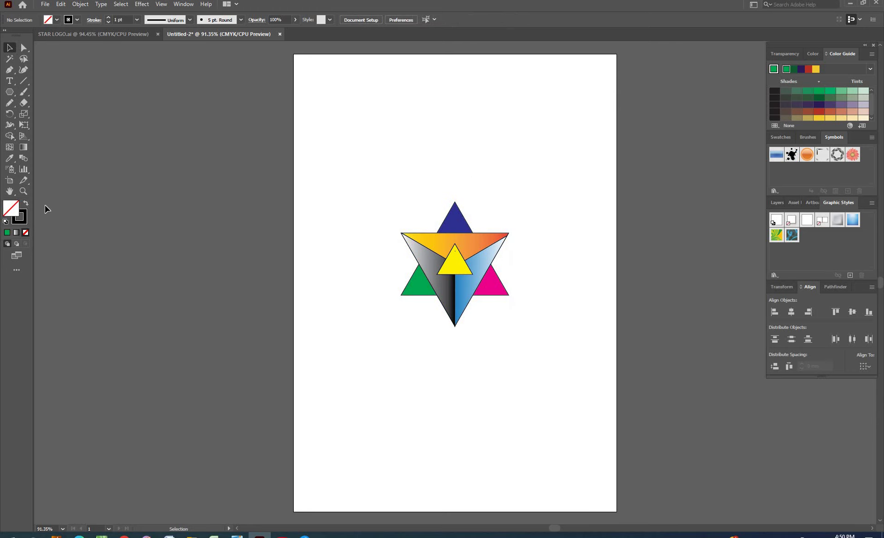
left_click(24, 191)
left_click_drag(358, 193, 548, 349)
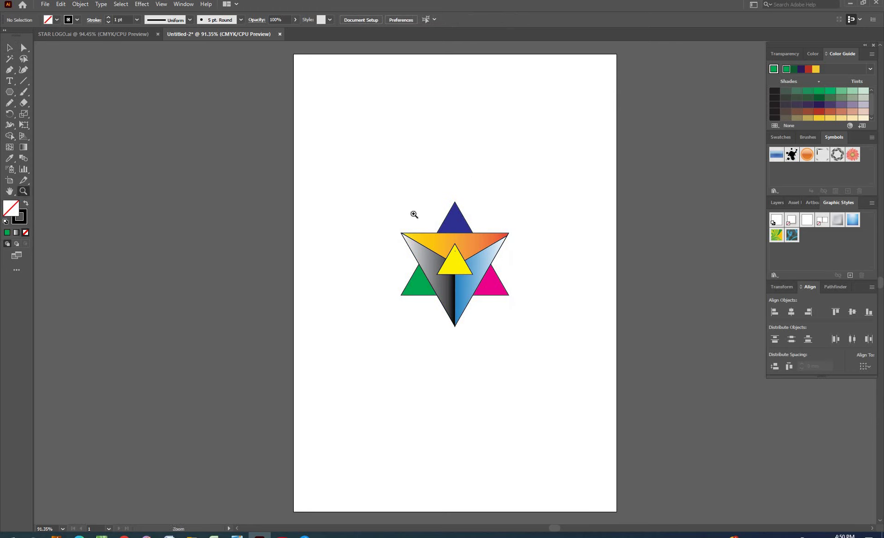